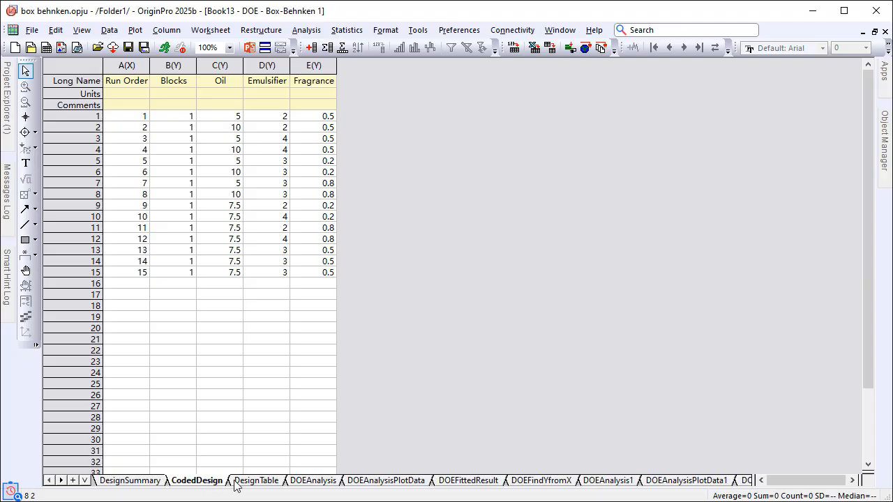
Review the existing Box-Behnken design table and the Hydration response analysis report, down to its effects and main effects plots
{"action": "left_click", "coordinate": [245, 483]}
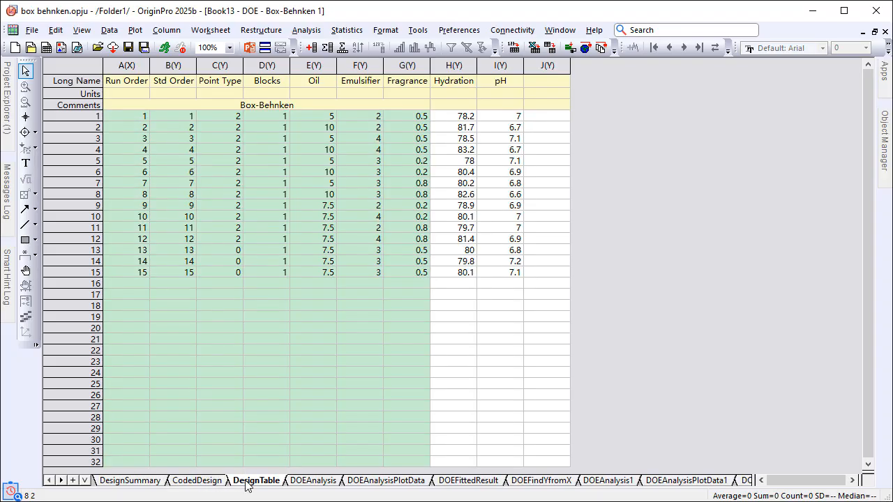
{"action": "left_click", "coordinate": [312, 482]}
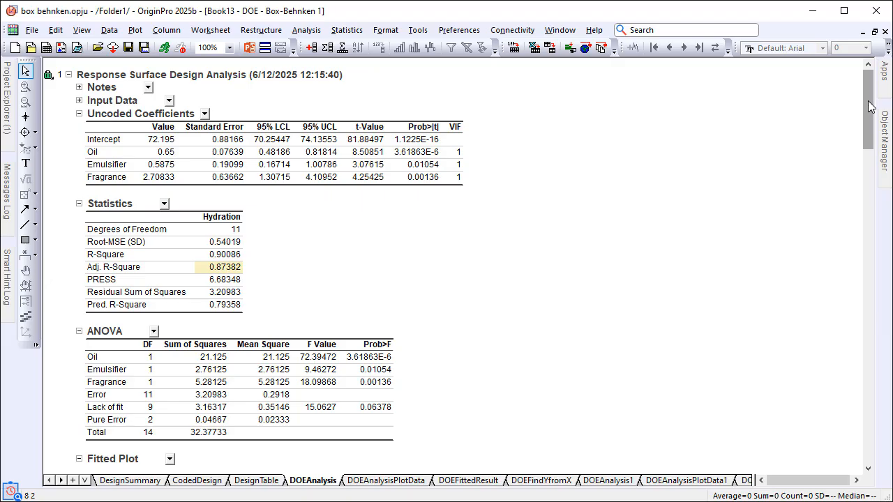
{"action": "left_click_drag", "start_coordinate": [870, 106], "coordinate": [868, 341]}
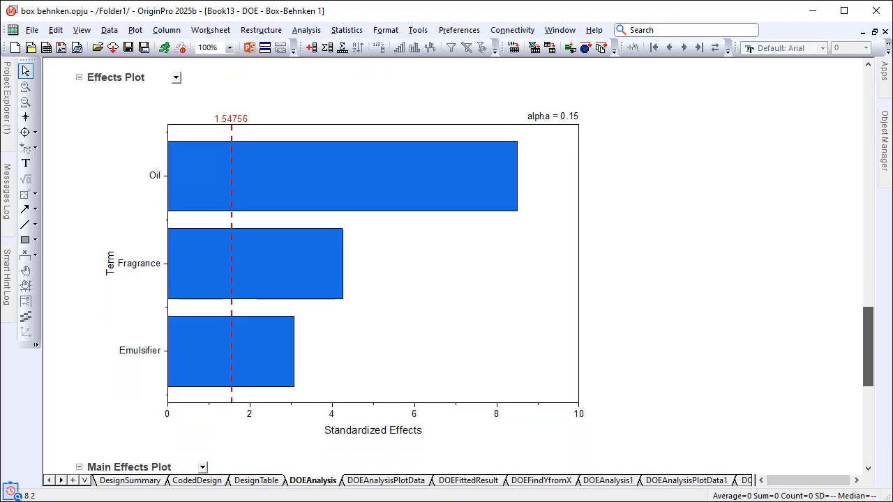
{"action": "left_click_drag", "start_coordinate": [868, 341], "coordinate": [868, 416]}
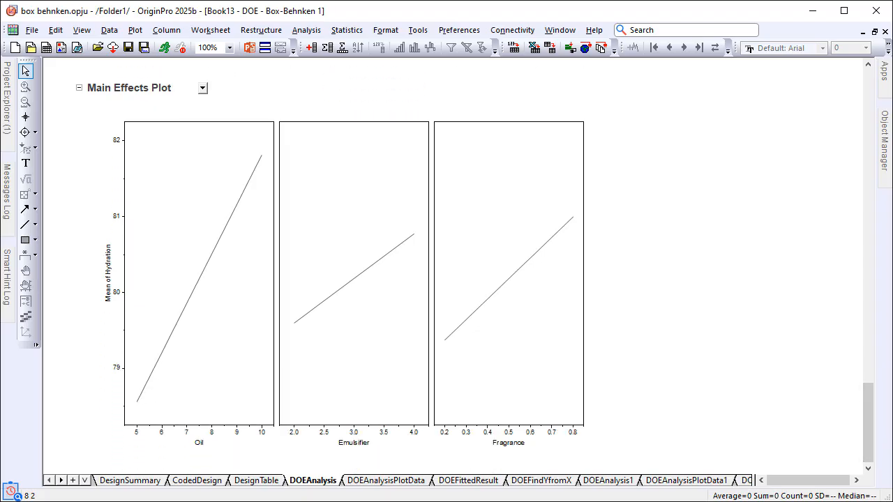
Examine the pH response analysis report, including its coefficients, ANOVA, fitted, residual, effects and main effects plots
{"action": "left_click", "coordinate": [604, 482]}
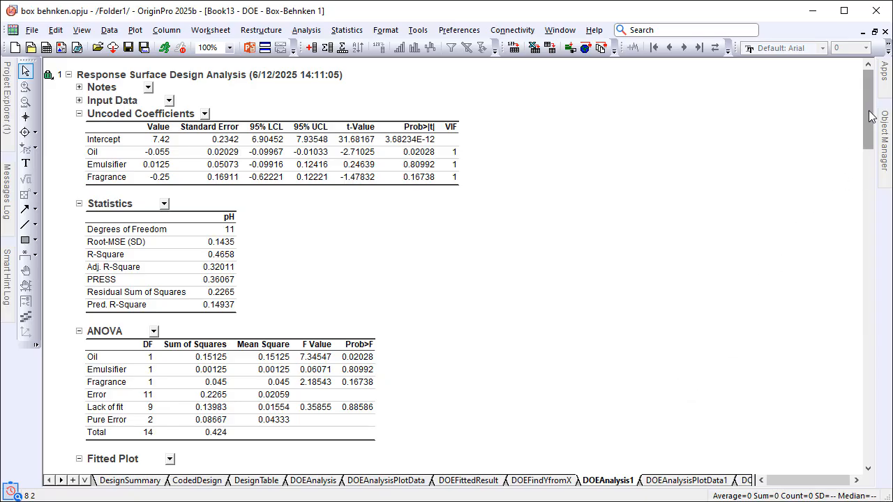
{"action": "left_click_drag", "start_coordinate": [870, 116], "coordinate": [870, 194]}
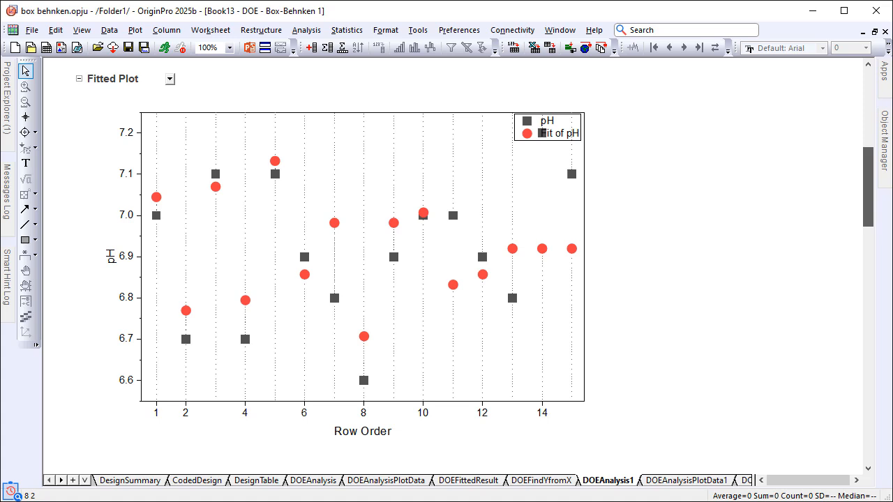
{"action": "left_click_drag", "start_coordinate": [869, 194], "coordinate": [869, 196]}
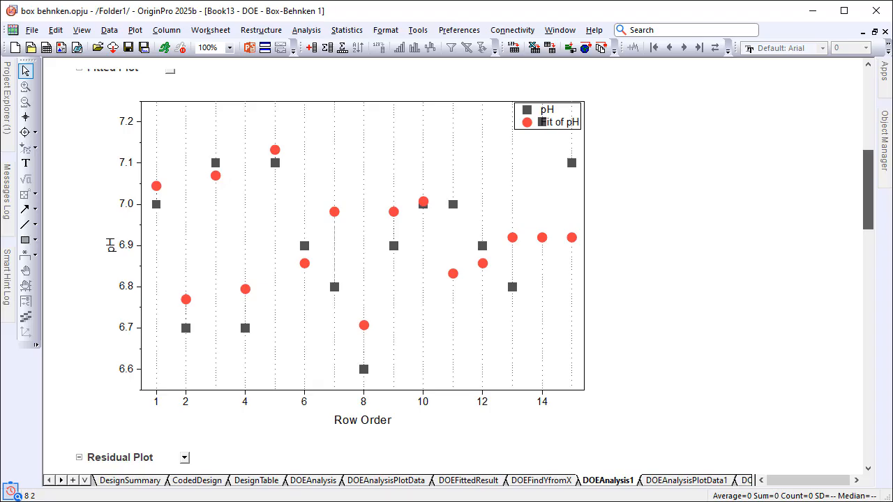
{"action": "left_click_drag", "start_coordinate": [869, 196], "coordinate": [869, 271]}
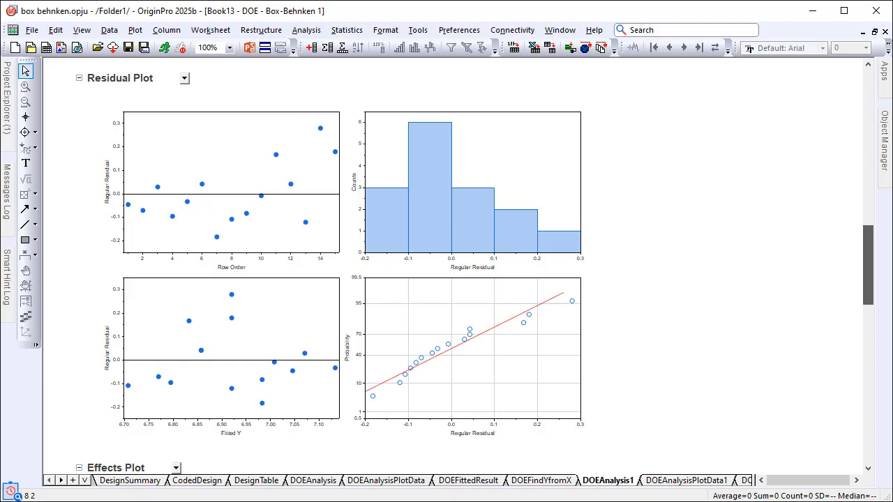
{"action": "left_click_drag", "start_coordinate": [869, 271], "coordinate": [869, 353]}
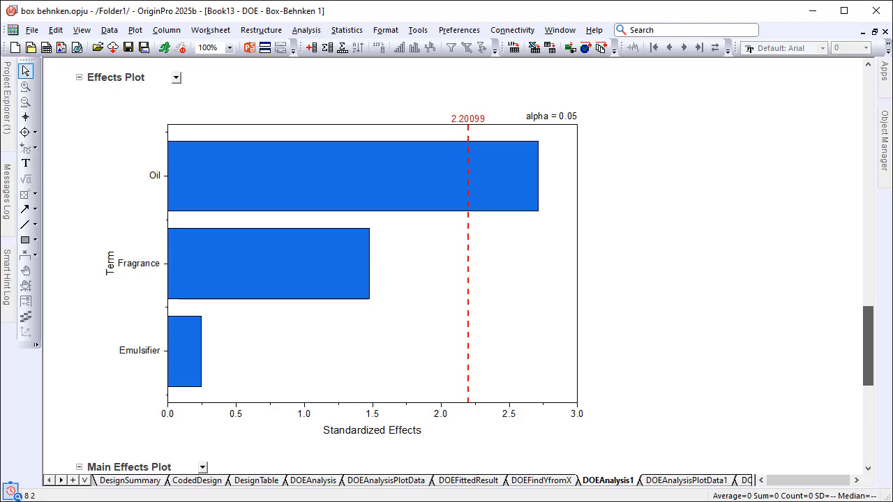
{"action": "left_click_drag", "start_coordinate": [869, 353], "coordinate": [869, 429]}
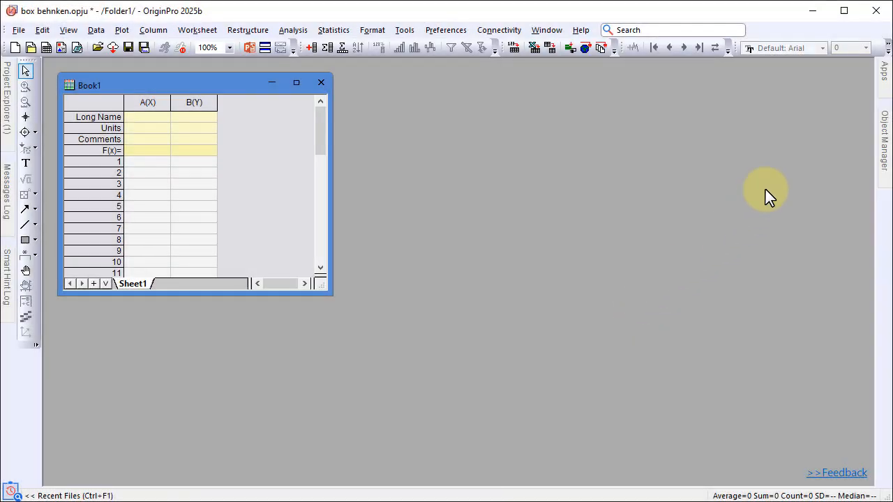
Start creating a Response Surface Design with the Design of Experiments app
{"action": "left_click", "coordinate": [883, 78]}
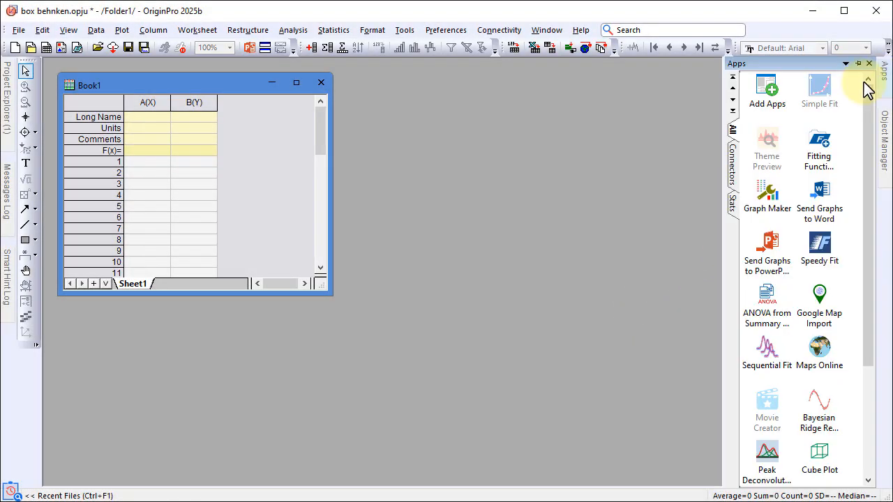
{"action": "left_click", "coordinate": [732, 202]}
{"action": "left_click", "coordinate": [765, 108]}
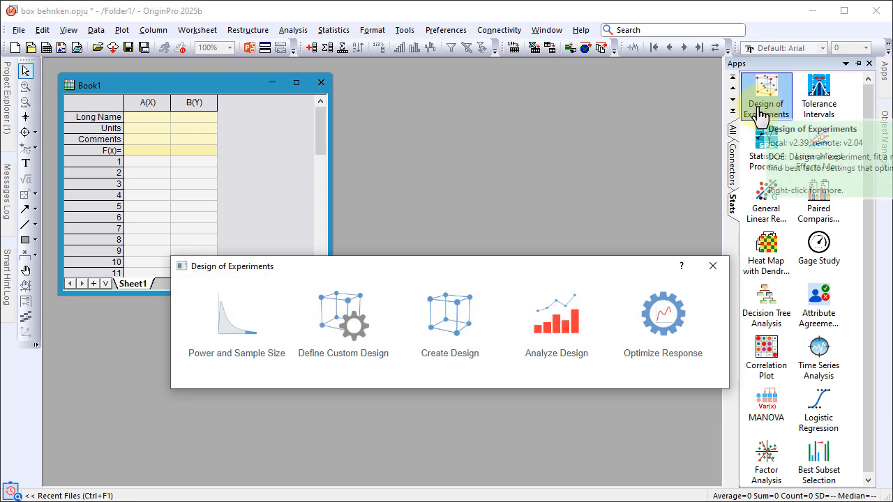
{"action": "left_click", "coordinate": [459, 331]}
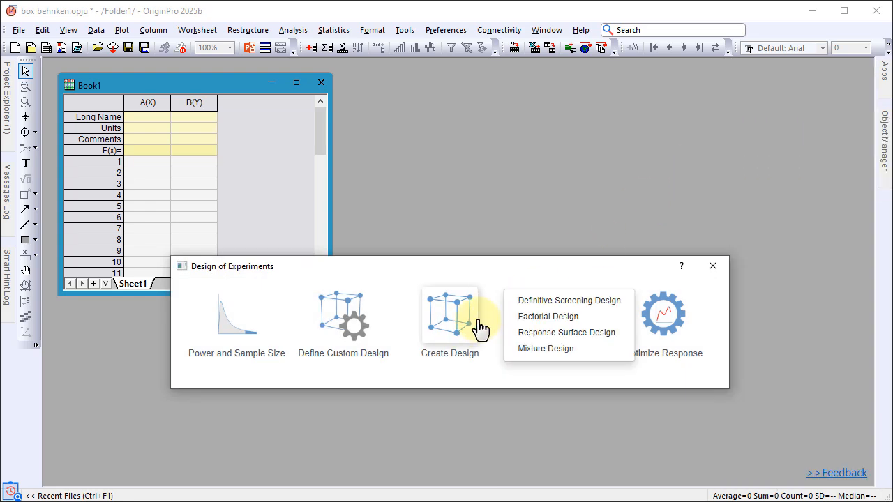
{"action": "left_click", "coordinate": [533, 333]}
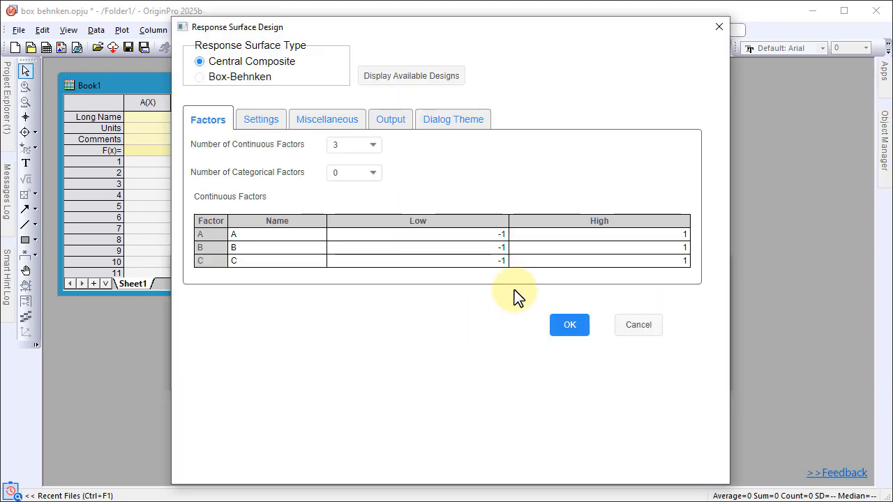
Choose Box-Behnken as the response surface type and check the table of available designs
{"action": "left_click", "coordinate": [262, 82]}
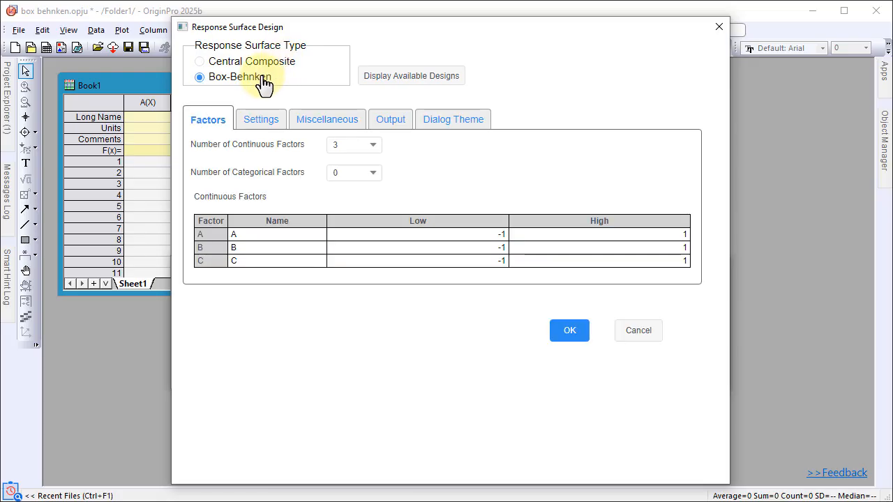
{"action": "left_click", "coordinate": [385, 86]}
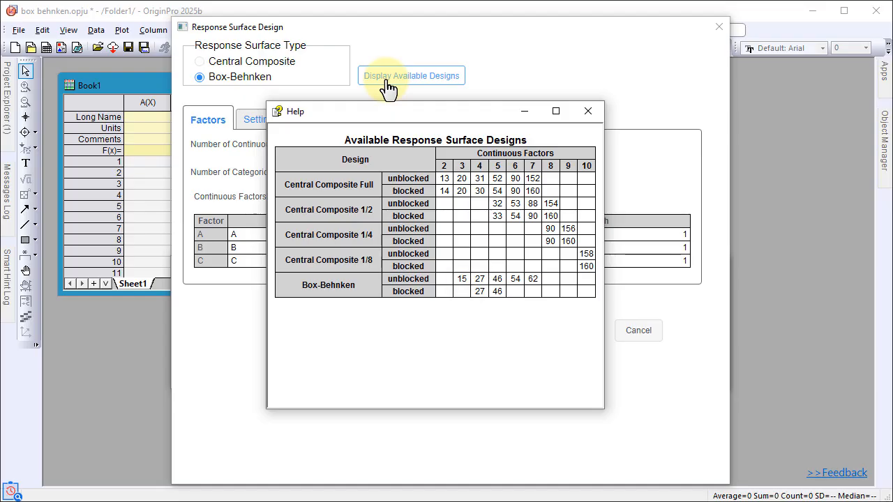
{"action": "left_click", "coordinate": [584, 113]}
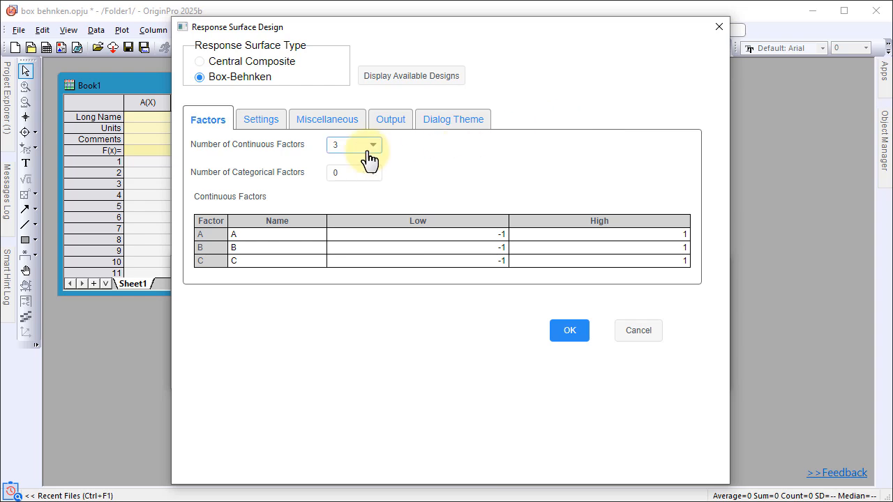
Name continuous factor A oil, with a low level of 5 and a high level of 10
{"action": "left_click", "coordinate": [294, 235]}
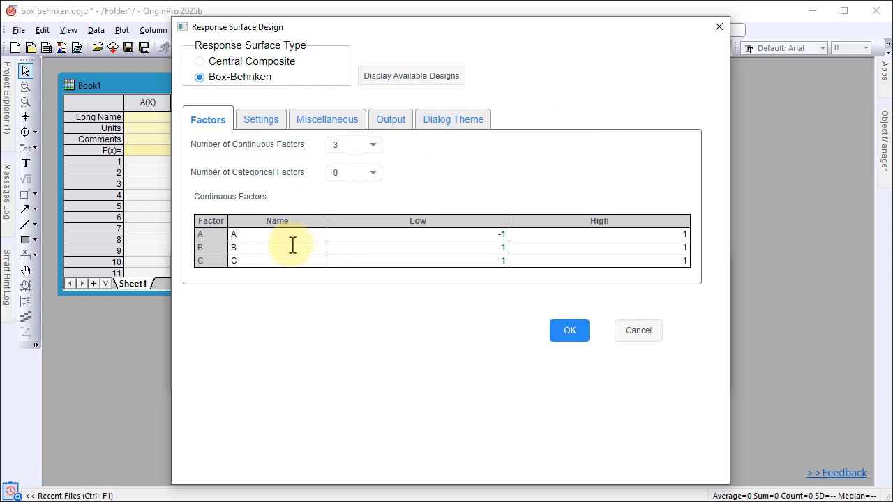
{"action": "key", "text": "BackSpace"}
{"action": "type", "text": "oil"}
{"action": "key", "text": "Tab"}
{"action": "type", "text": "5"}
{"action": "key", "text": "Tab"}
{"action": "type", "text": "10"}
{"action": "key", "text": "Tab"}
Name continuous factor B emulsifier, with a low level of 2 and a high level of 4
{"action": "key", "text": "BackSpace"}
{"action": "type", "text": "emulsifier"}
{"action": "key", "text": "Tab"}
{"action": "type", "text": "2"}
{"action": "key", "text": "Tab"}
{"action": "type", "text": "4"}
{"action": "key", "text": "Tab"}
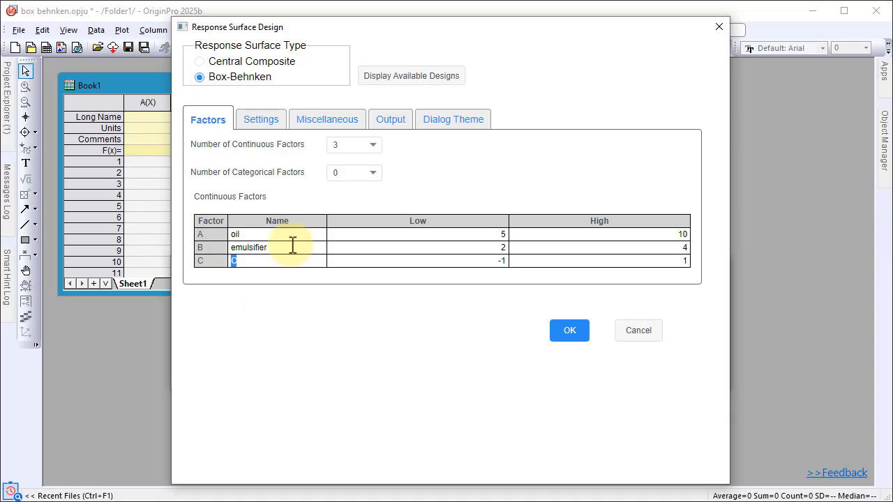
Name continuous factor C fragrance, with a low level of .2 and a high level of .8
{"action": "type", "text": "fragrance"}
{"action": "key", "text": "Tab"}
{"action": "type", "text": ".2"}
{"action": "key", "text": "Tab"}
{"action": "type", "text": ".8"}
Turn off design randomization, keep the default block, replicate and output settings, and generate the Box-Behnken design
{"action": "left_click", "coordinate": [259, 124]}
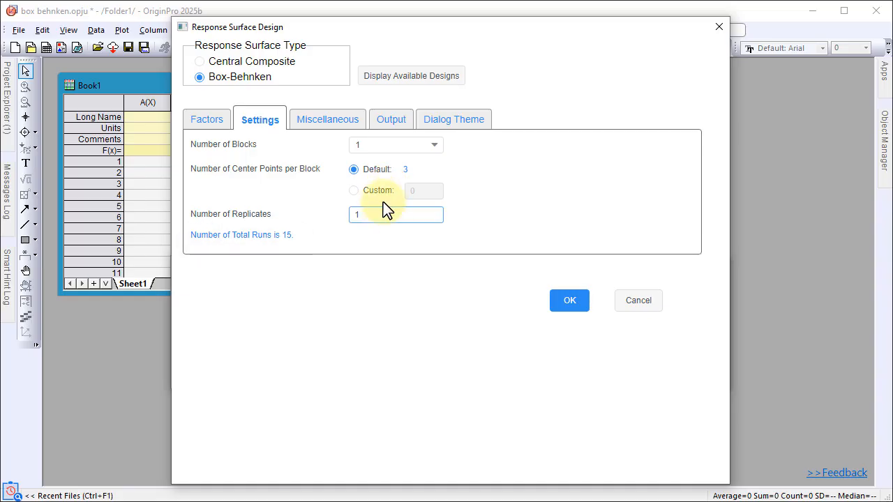
{"action": "left_click", "coordinate": [340, 127]}
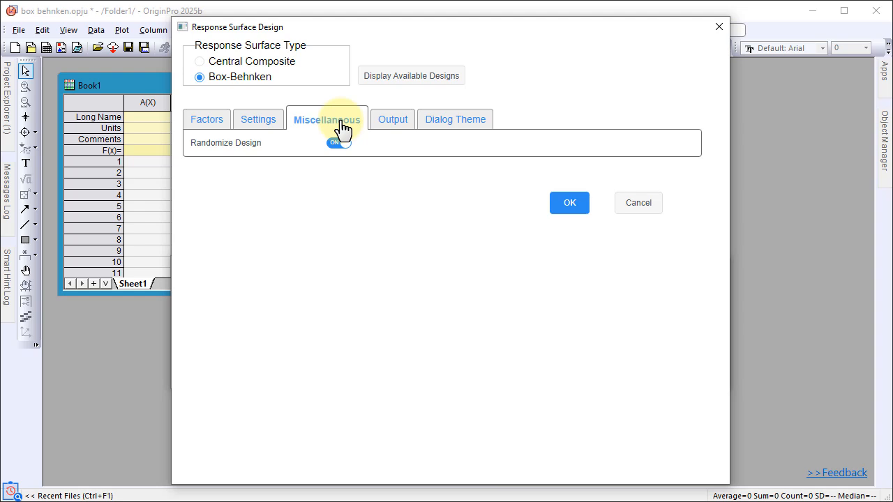
{"action": "left_click", "coordinate": [340, 143]}
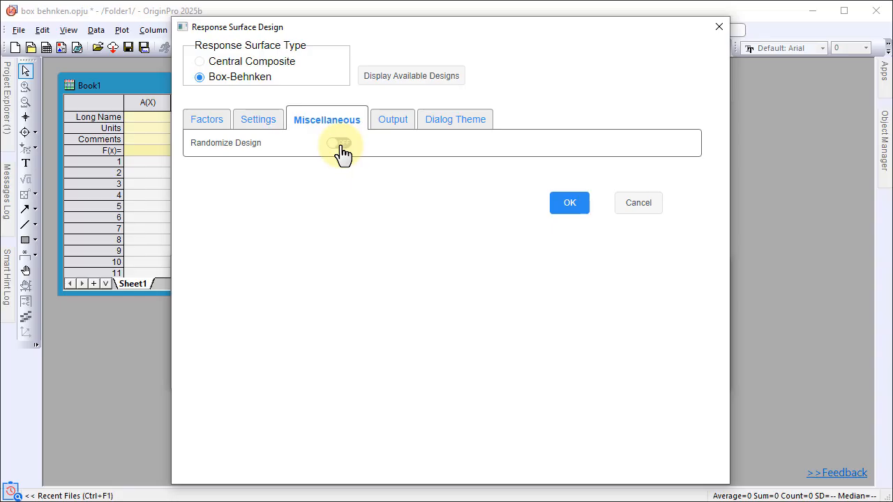
{"action": "left_click", "coordinate": [393, 128]}
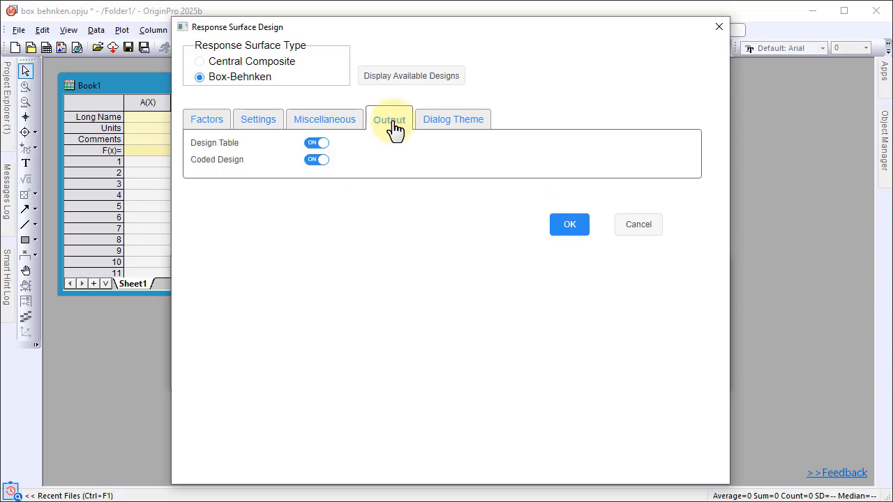
{"action": "left_click", "coordinate": [561, 232]}
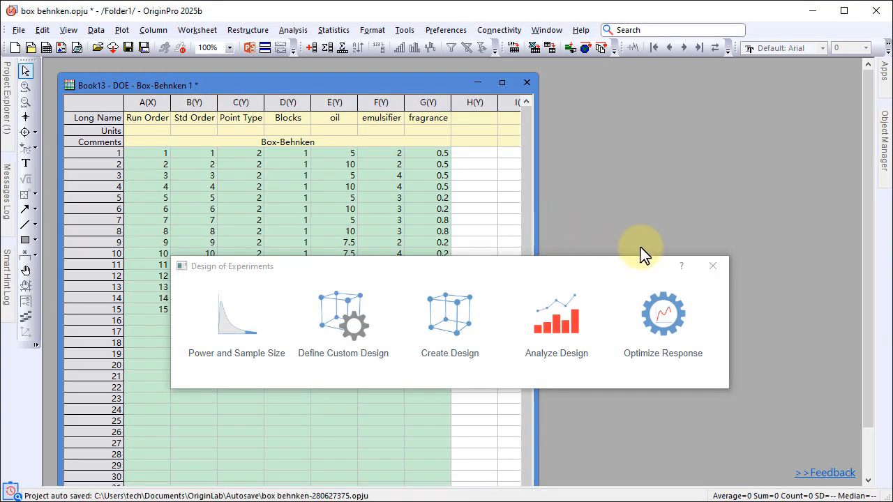
Maximize the new design workbook and paste the Hydration and pH response data into columns H and I of the design table
{"action": "left_click", "coordinate": [712, 266]}
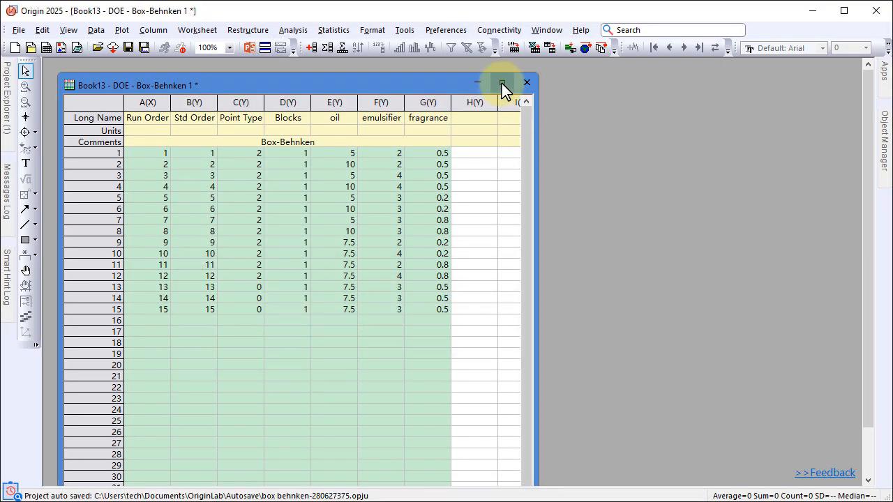
{"action": "left_click", "coordinate": [502, 83]}
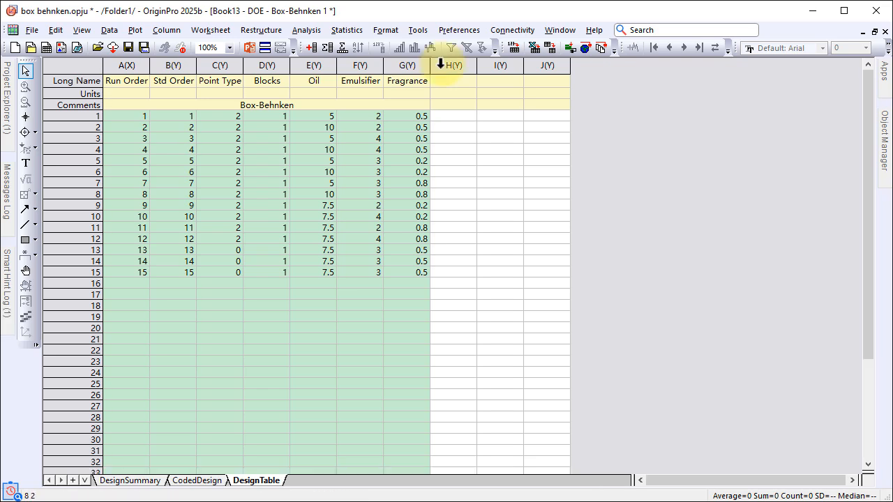
{"action": "left_click_drag", "start_coordinate": [453, 65], "coordinate": [498, 67]}
{"action": "type", "text": "Hydration\tpH 78.65\t6.5 86.5\t11 84\t9 91.4\t13 78.15\t8 85.5\t12 84.25\t9 91.9\t13 74.95\t5 81.8\t8 78.4\t6 83.1\t9 79.8\t7 79.95\t8 80.25\t7"}
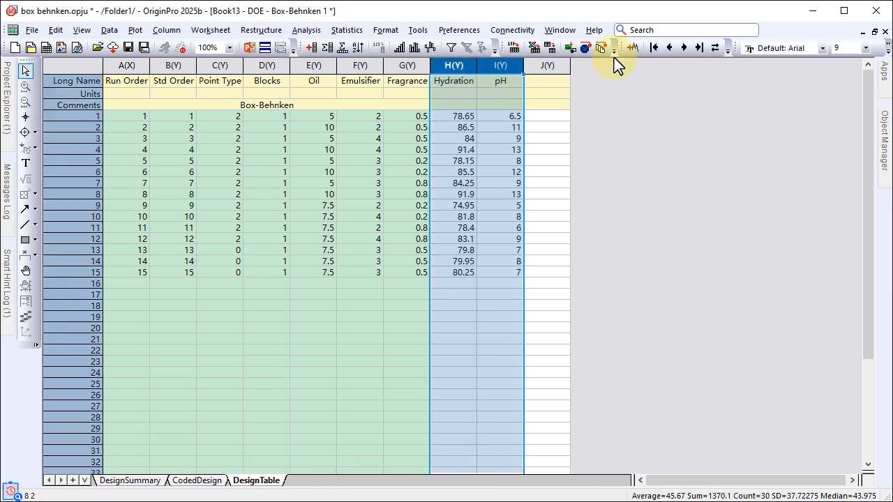
Find the Design of Experiments app by searching for doe and start analyzing the response surface design
{"action": "left_click", "coordinate": [648, 31]}
{"action": "left_click", "coordinate": [667, 67]}
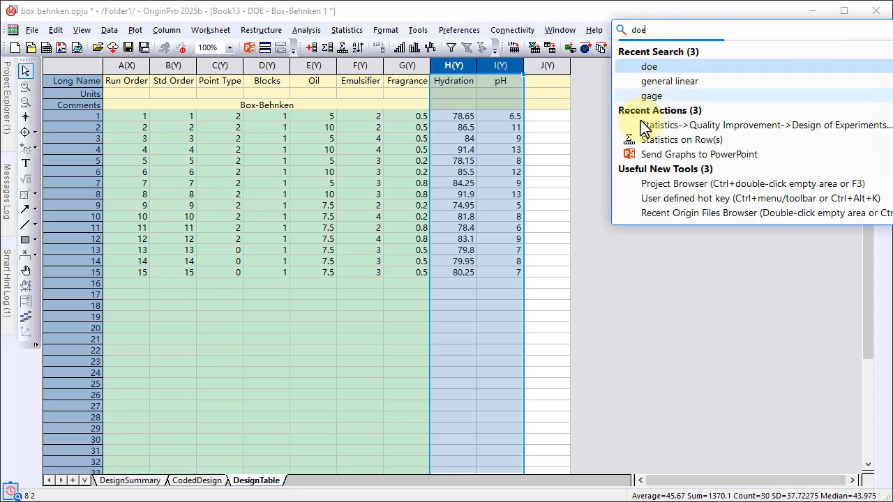
{"action": "key", "text": "Return"}
{"action": "left_click", "coordinate": [541, 304]}
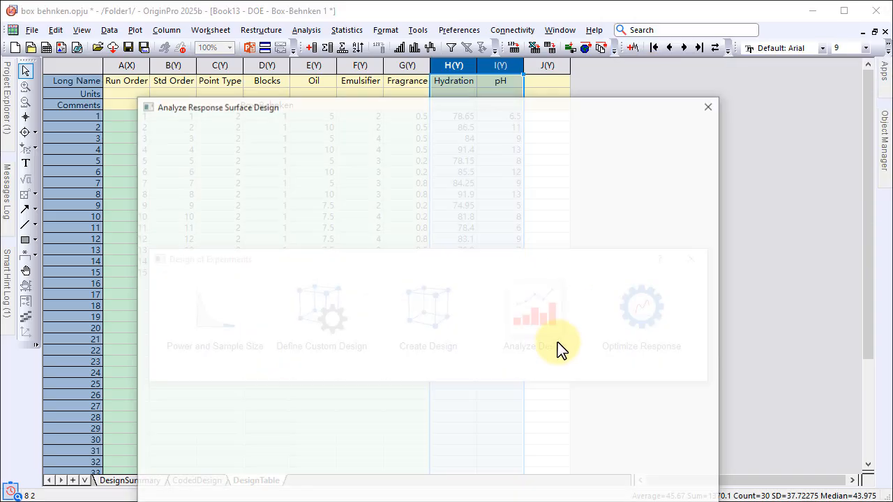
{"action": "left_click_drag", "start_coordinate": [519, 116], "coordinate": [539, 54]}
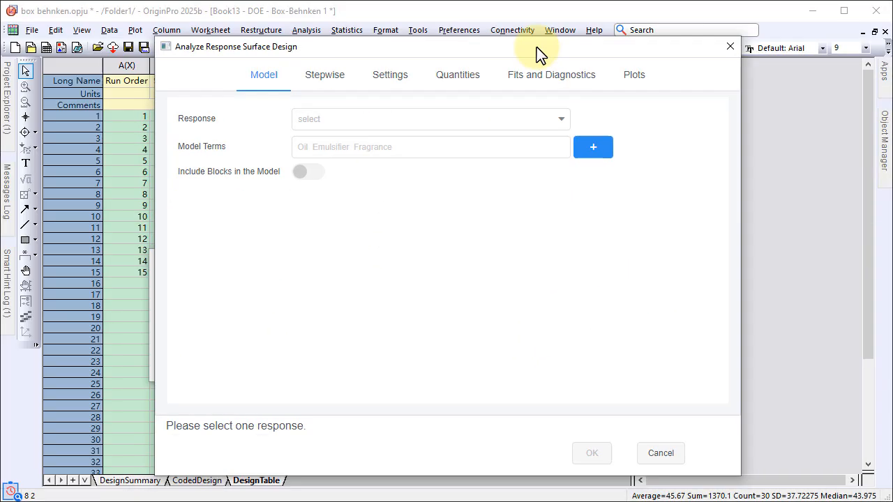
Select Hydration as the response and generate the model terms with the Full Quadratic model type
{"action": "left_click", "coordinate": [553, 120]}
{"action": "left_click", "coordinate": [498, 153]}
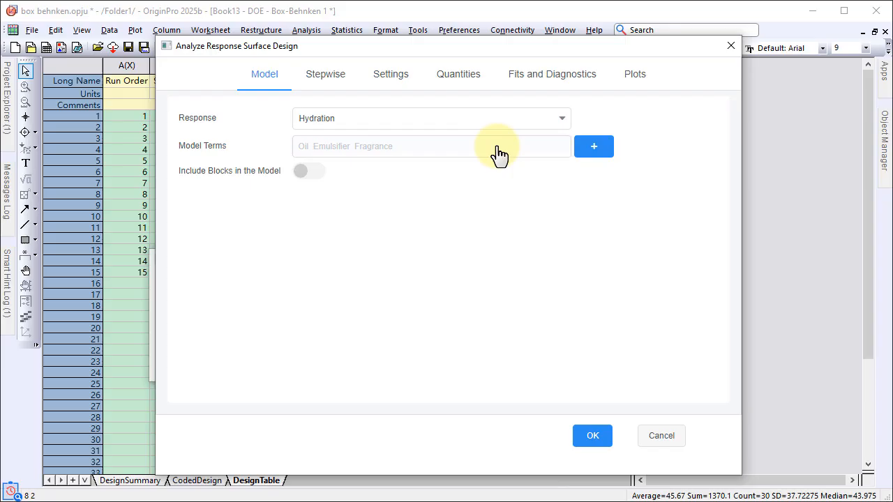
{"action": "left_click", "coordinate": [590, 155]}
{"action": "left_click", "coordinate": [526, 190]}
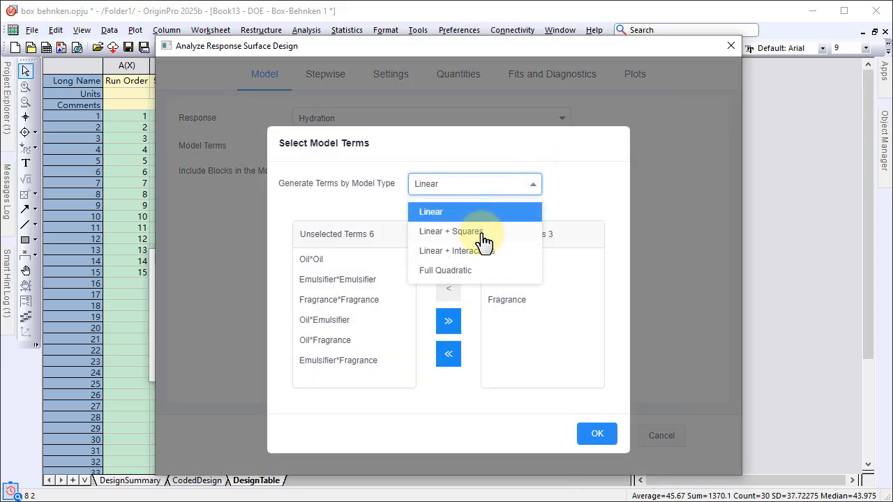
{"action": "left_click", "coordinate": [484, 267]}
{"action": "scroll", "coordinate": [519, 307], "scroll_direction": "down", "scroll_amount": 1}
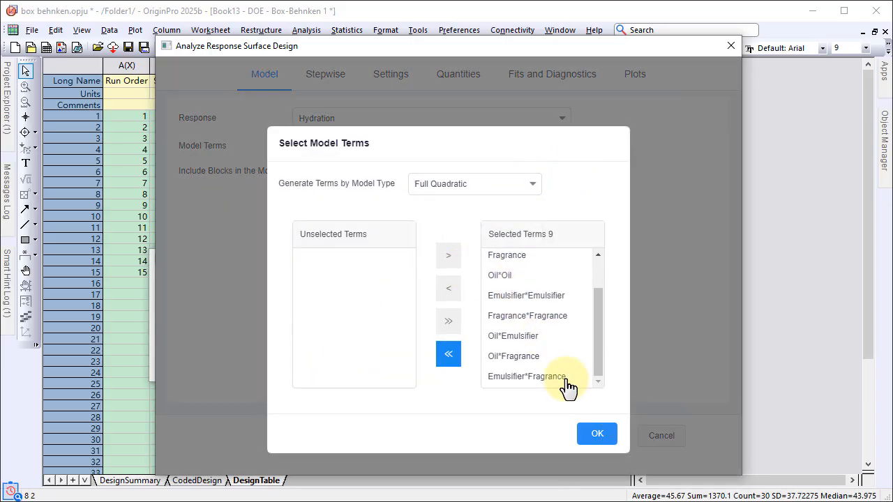
{"action": "left_click", "coordinate": [590, 436]}
Confirm the Full Quadratic model terms and set the term selection method to Stepwise
{"action": "left_click", "coordinate": [317, 78]}
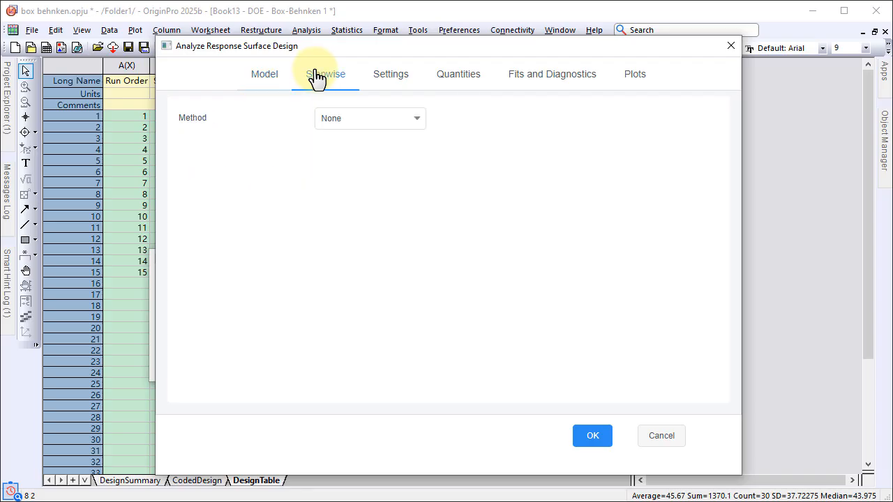
{"action": "left_click", "coordinate": [352, 125]}
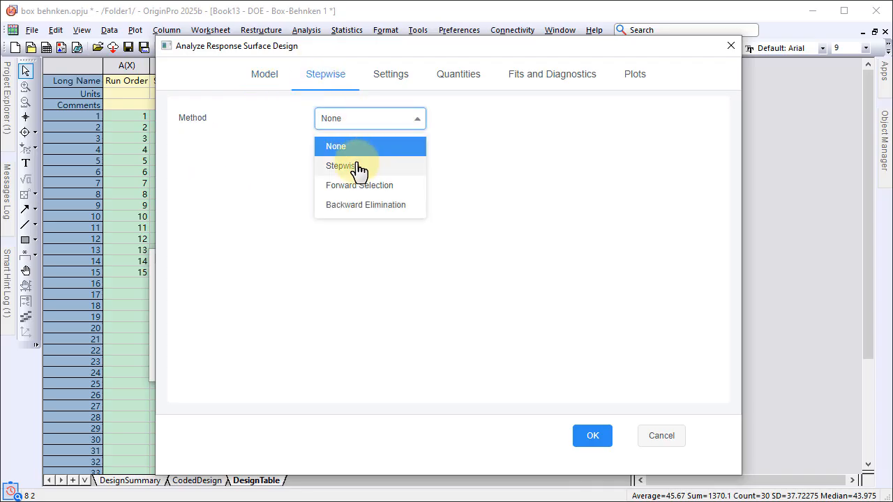
{"action": "left_click", "coordinate": [357, 167]}
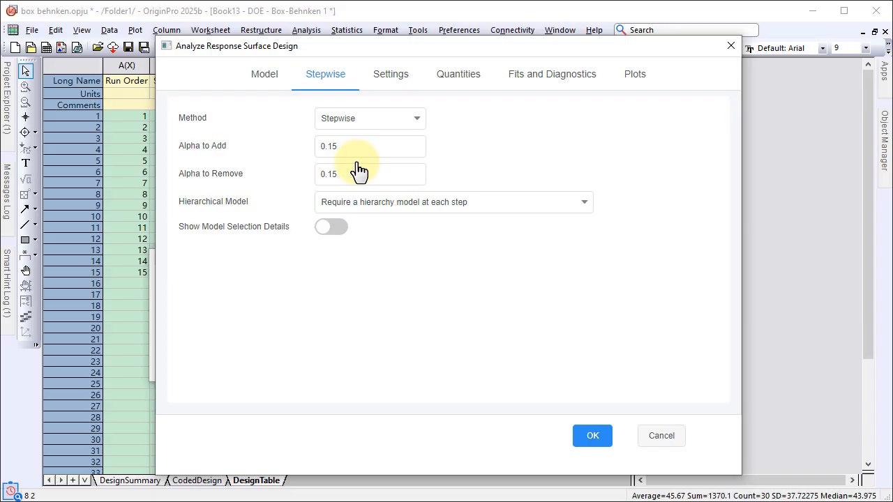
Add the Fitted Plot to the output plots, run the Hydration analysis, and close the Design of Experiments window
{"action": "left_click", "coordinate": [644, 78]}
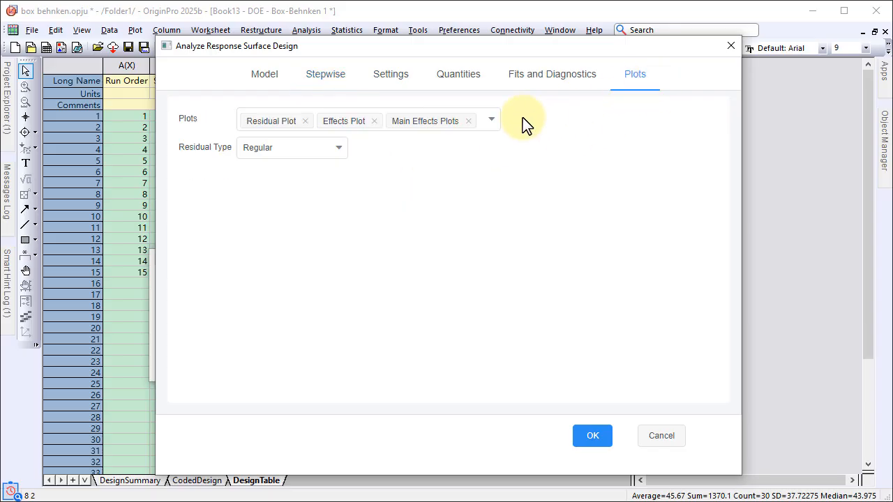
{"action": "left_click", "coordinate": [490, 124]}
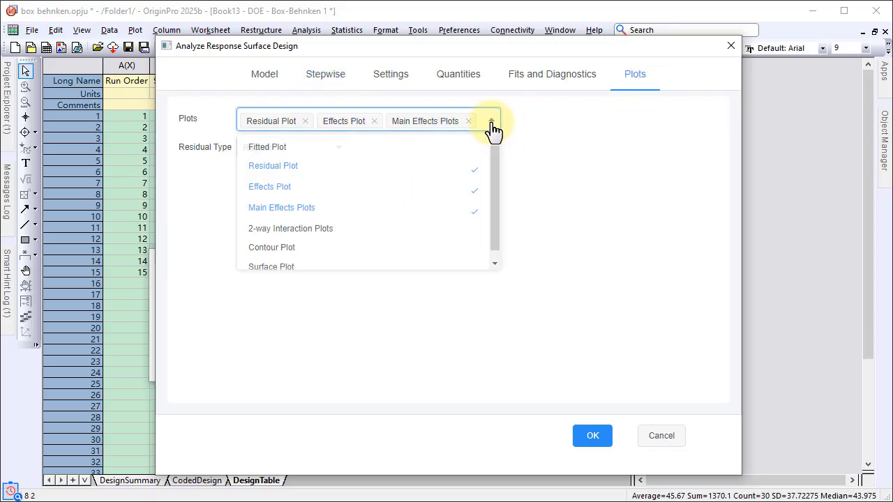
{"action": "left_click", "coordinate": [431, 148]}
{"action": "left_click", "coordinate": [588, 434]}
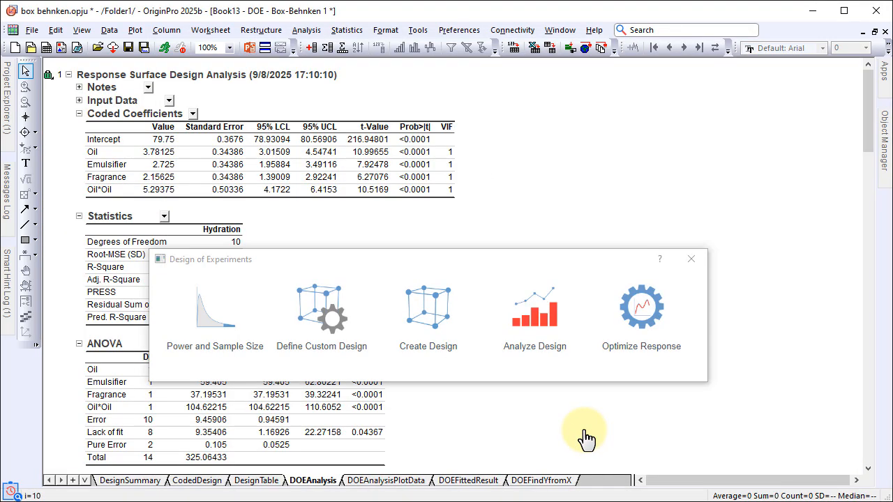
{"action": "left_click", "coordinate": [688, 261]}
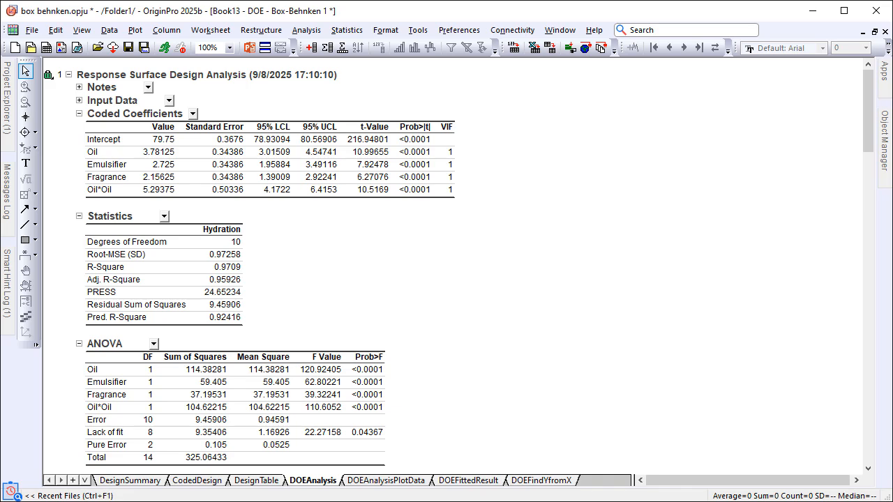
Examine the Hydration analysis report from the ANOVA table through the fitted, residual, effects and main effects plots
{"action": "scroll", "coordinate": [447, 265], "scroll_direction": "down", "scroll_amount": 10}
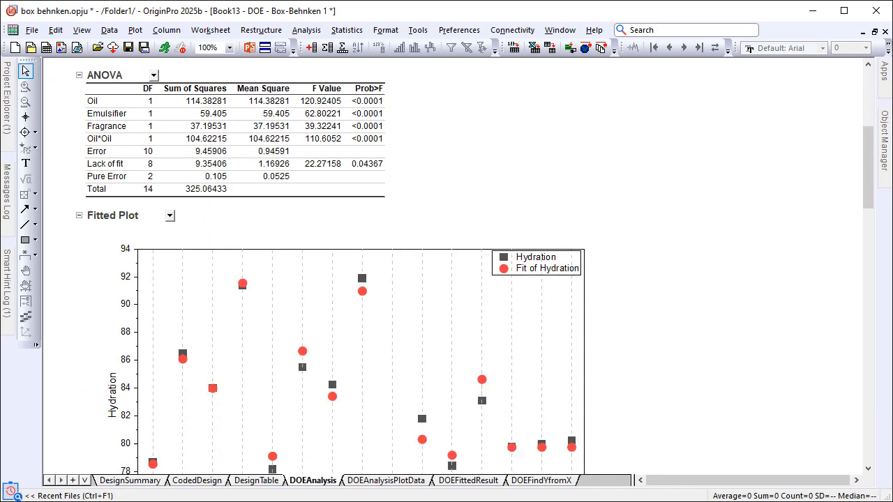
{"action": "scroll", "coordinate": [446, 265], "scroll_direction": "down", "scroll_amount": 11}
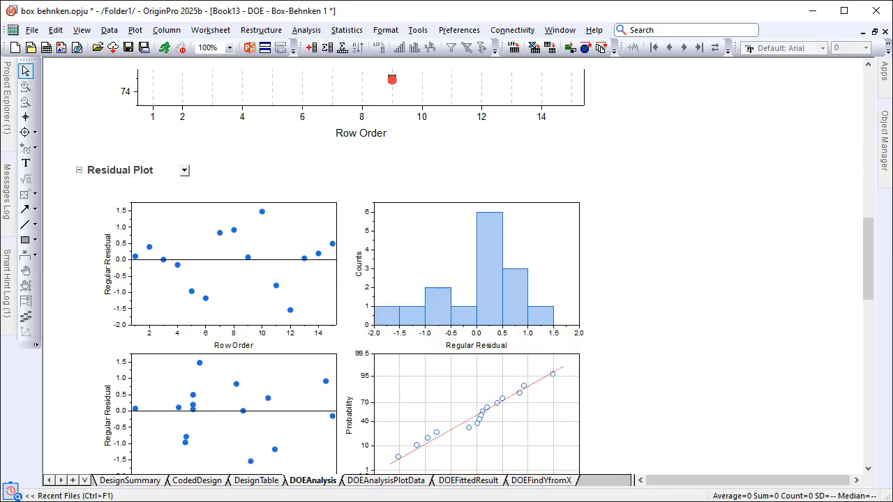
{"action": "scroll", "coordinate": [447, 265], "scroll_direction": "down", "scroll_amount": 10}
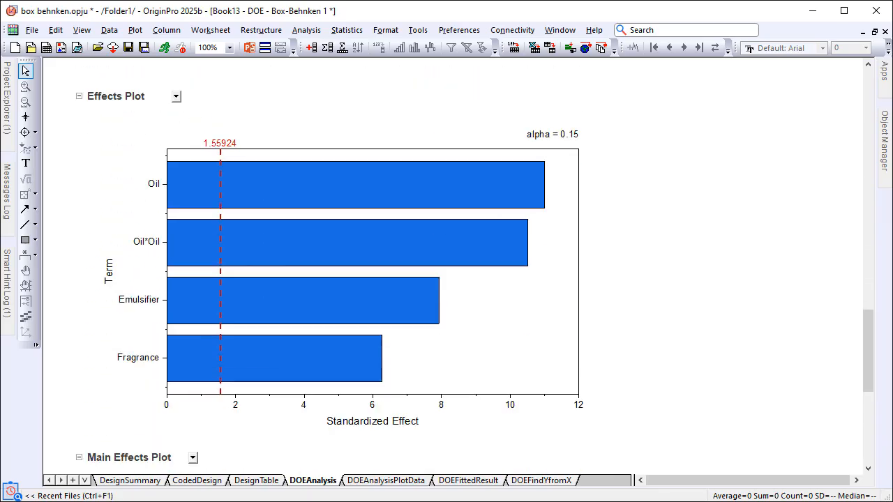
{"action": "scroll", "coordinate": [447, 265], "scroll_direction": "down", "scroll_amount": 1}
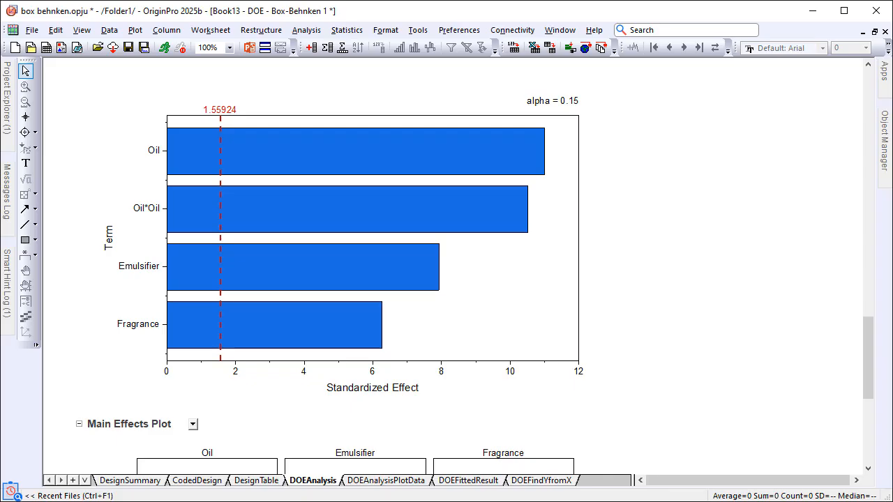
{"action": "scroll", "coordinate": [446, 265], "scroll_direction": "down", "scroll_amount": 9}
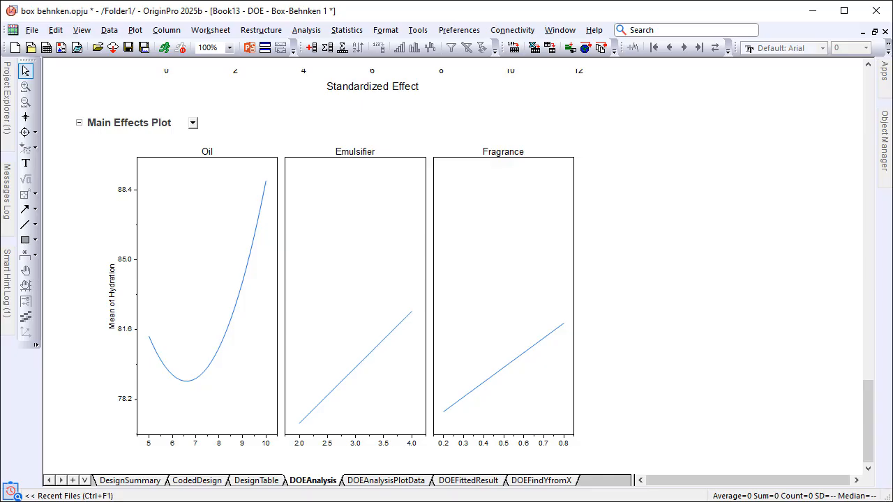
In the DOEFindYfromX sheet, predict Hydration by entering Oil 6.89, Emulsifier 4 and Fragrance 0.8 in row 1
{"action": "left_click", "coordinate": [551, 481]}
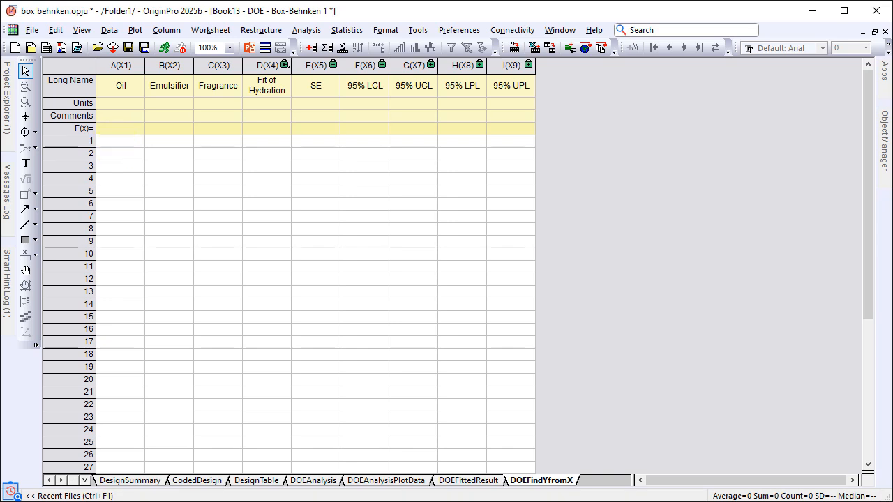
{"action": "double_click", "coordinate": [120, 141]}
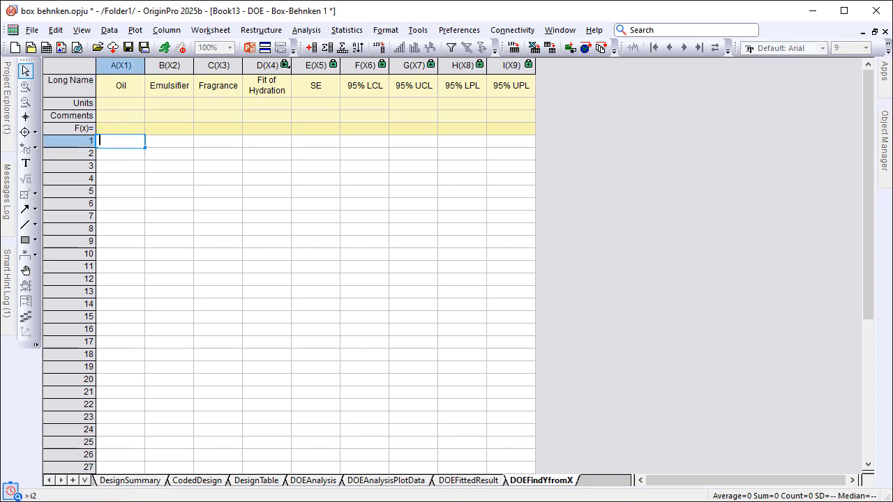
{"action": "type", "text": "6.89"}
{"action": "key", "text": "Tab"}
{"action": "type", "text": "4"}
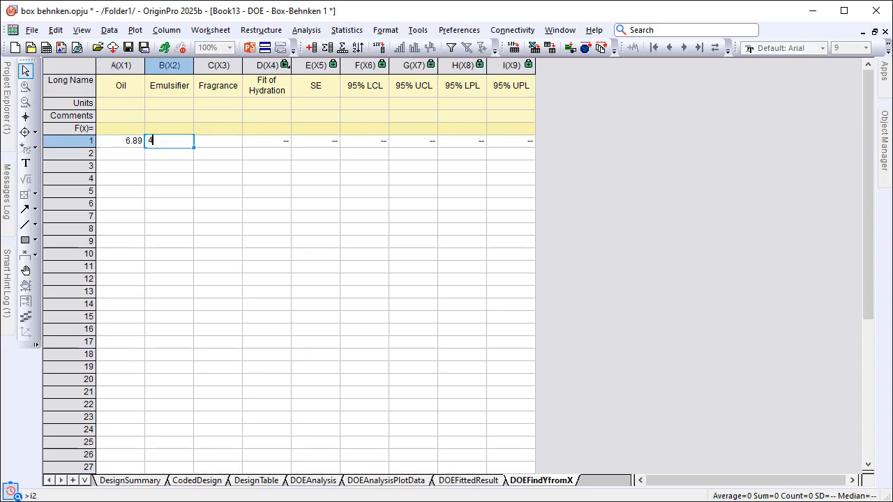
{"action": "key", "text": "Tab"}
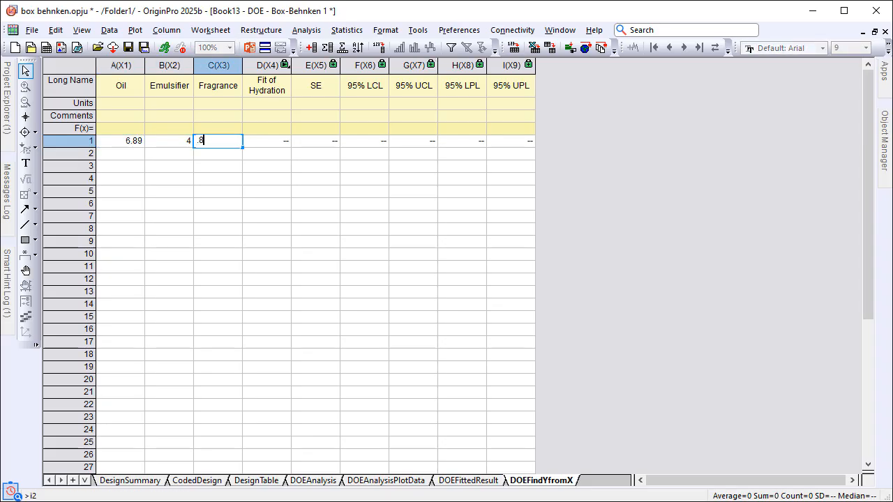
{"action": "type", "text": ".8"}
{"action": "key", "text": "Return"}
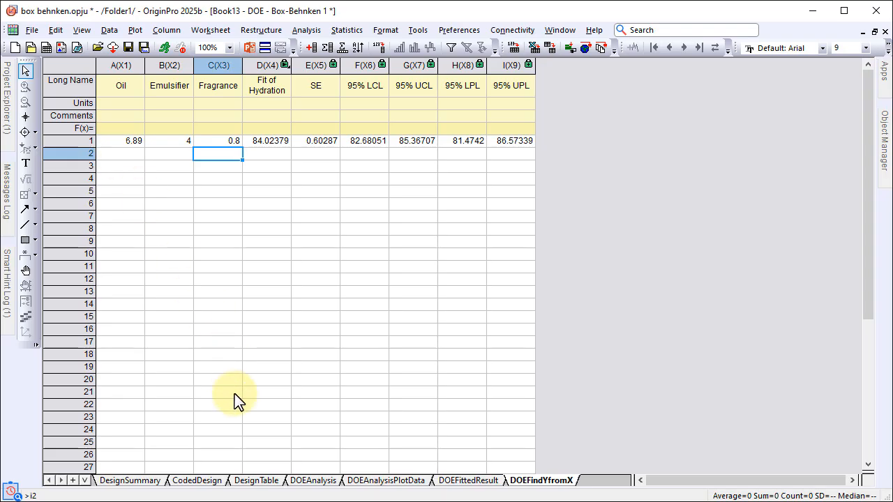
Return to the DesignTable sheet, search for doe to reopen Design of Experiments, and start another design analysis
{"action": "left_click", "coordinate": [263, 481]}
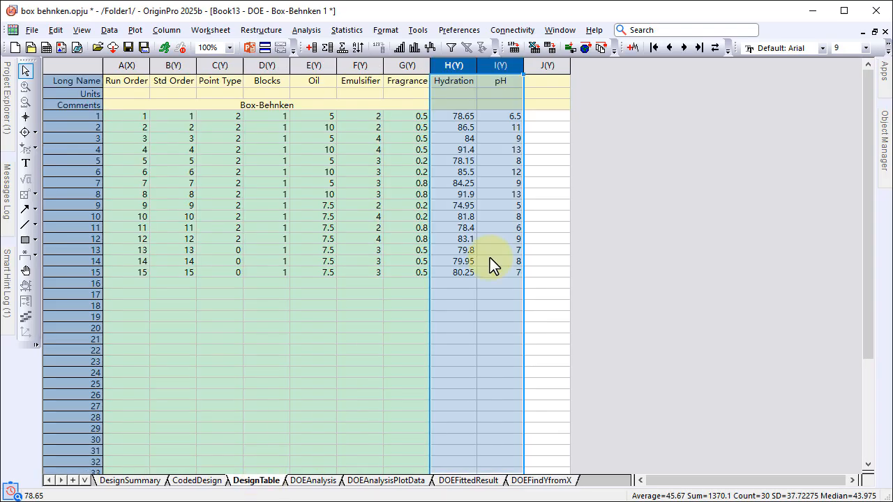
{"action": "left_click", "coordinate": [639, 31]}
{"action": "type", "text": "doe"}
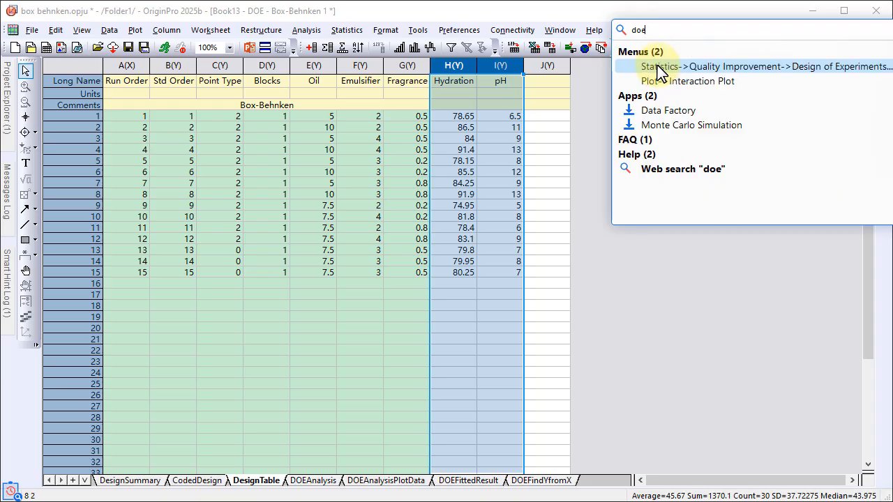
{"action": "left_click", "coordinate": [660, 69]}
{"action": "left_click", "coordinate": [542, 324]}
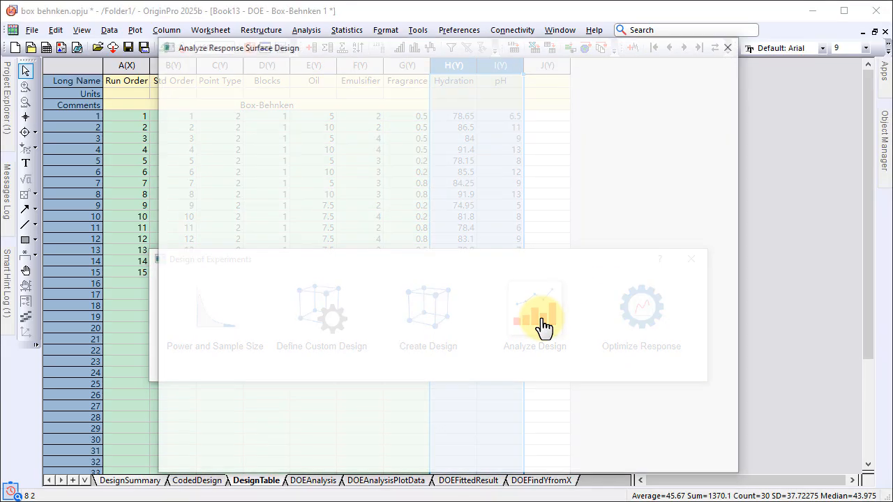
Select pH as the response and add the Oil*Oil term to the linear model terms
{"action": "left_click", "coordinate": [554, 124]}
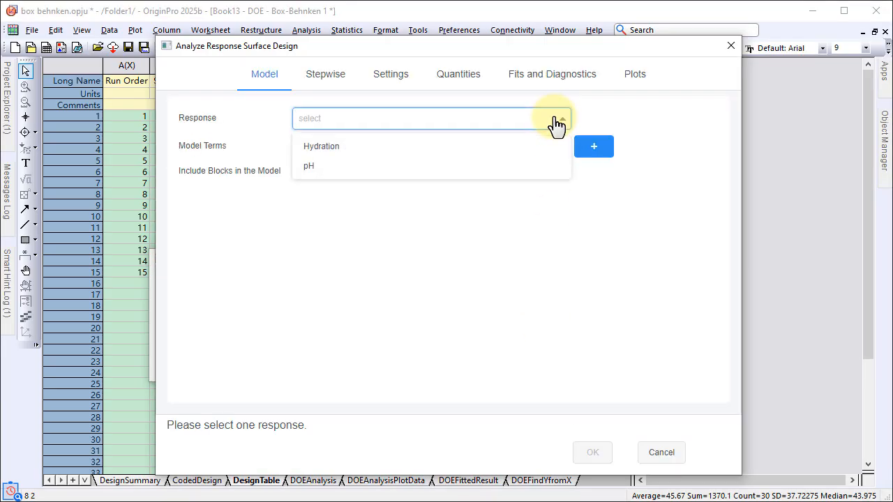
{"action": "left_click", "coordinate": [530, 168]}
{"action": "left_click", "coordinate": [592, 149]}
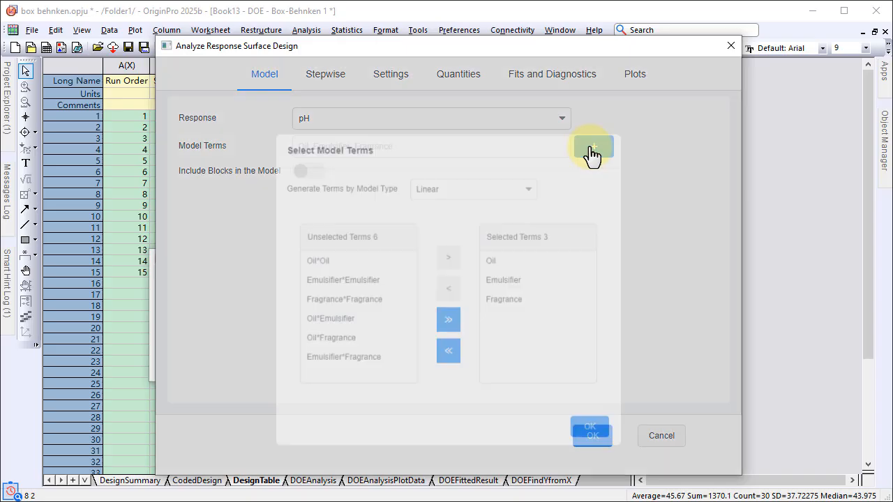
{"action": "left_click", "coordinate": [378, 259]}
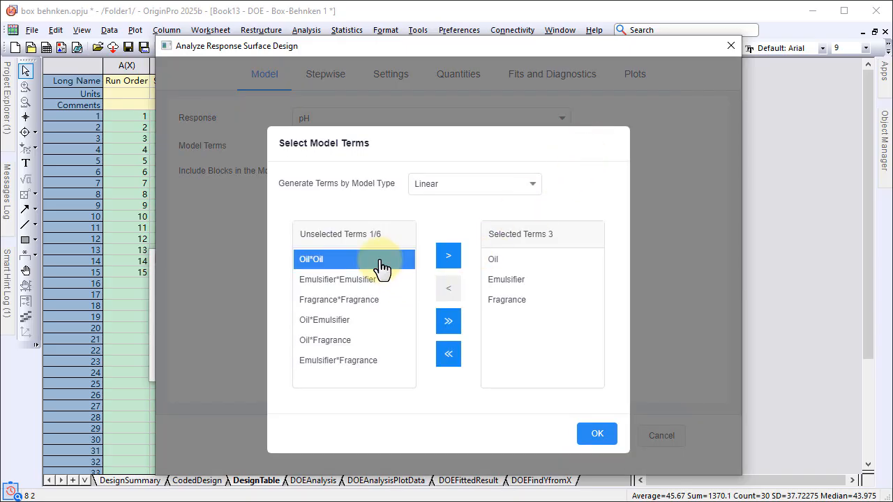
{"action": "left_click", "coordinate": [448, 258]}
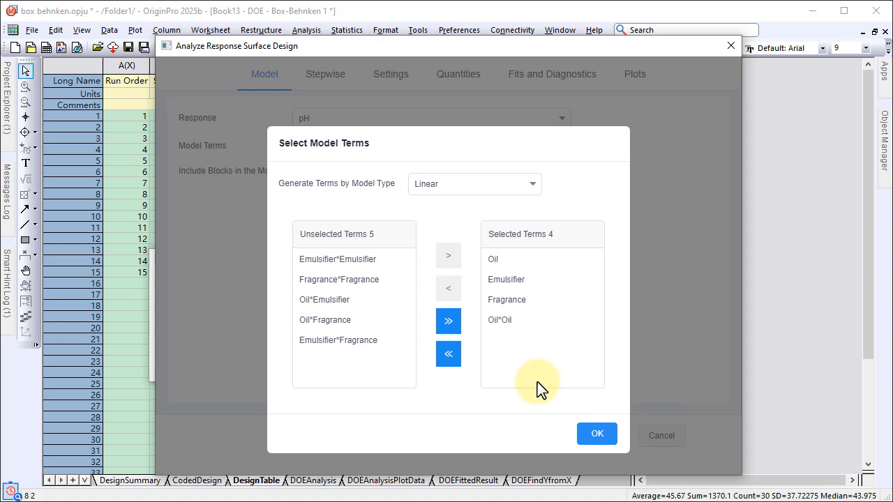
{"action": "left_click", "coordinate": [595, 433]}
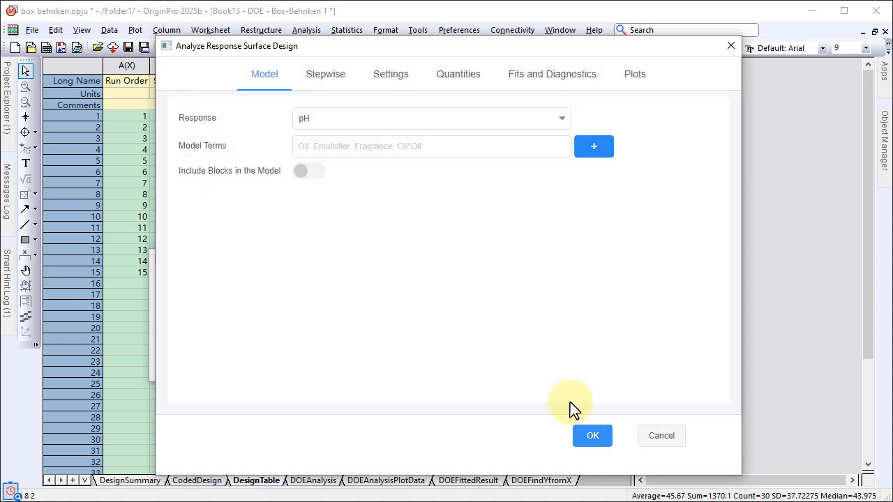
Keep the stepwise method at None, add the Fitted Plot to the output plots, and run the pH analysis
{"action": "left_click", "coordinate": [325, 75]}
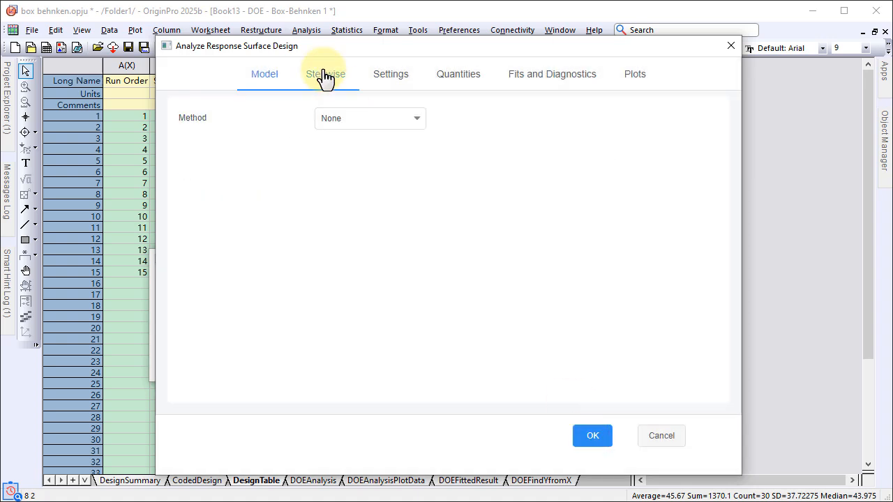
{"action": "left_click", "coordinate": [623, 82]}
{"action": "left_click", "coordinate": [495, 126]}
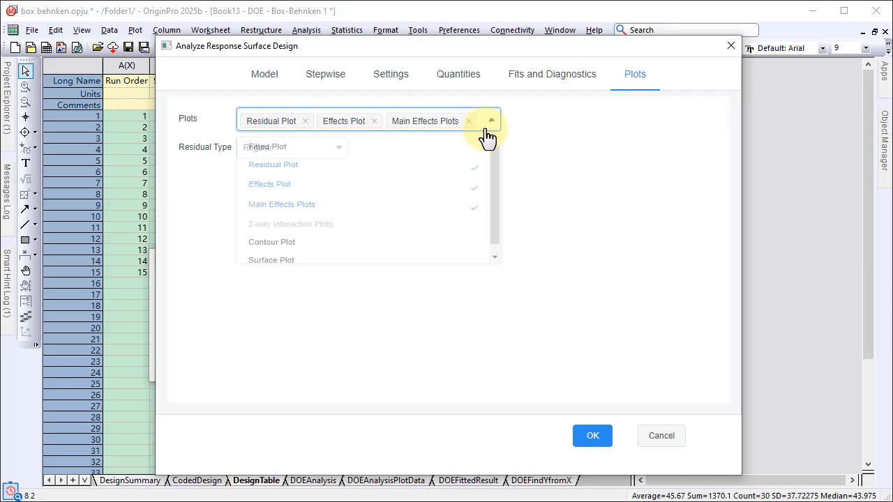
{"action": "left_click", "coordinate": [420, 153]}
{"action": "left_click", "coordinate": [568, 245]}
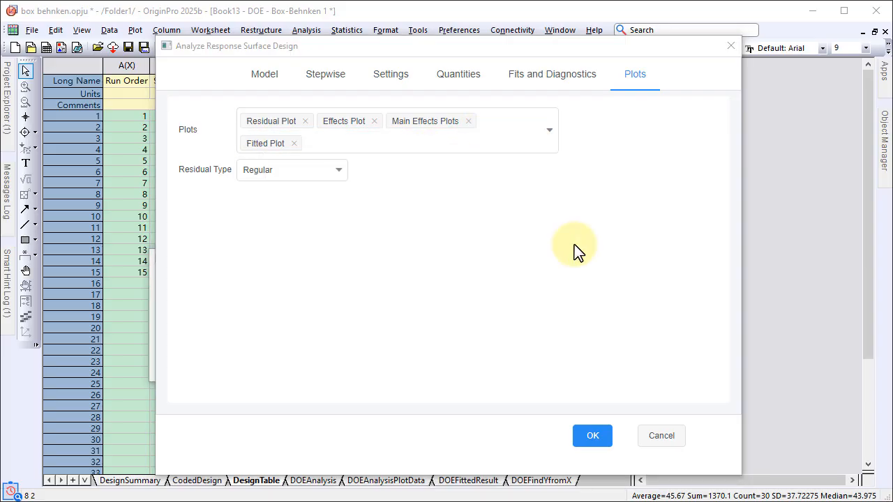
{"action": "left_click", "coordinate": [589, 438]}
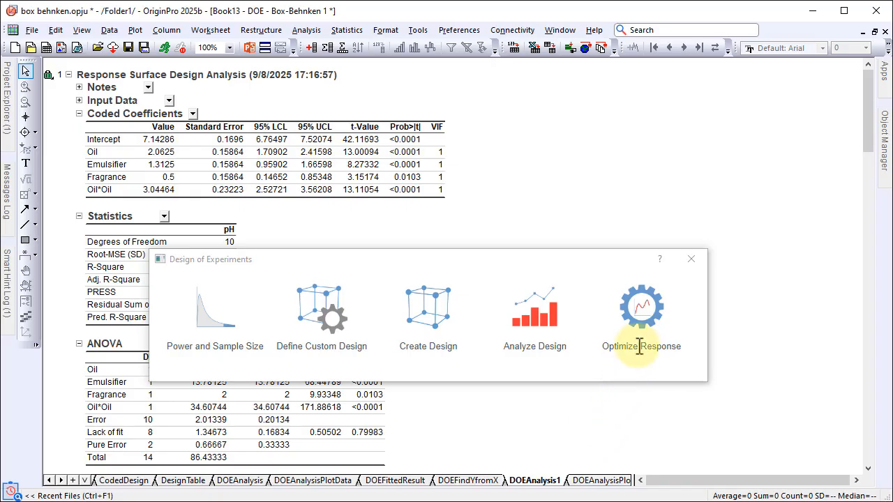
Start Optimize Response and set the Hydration goal to Maximize
{"action": "left_click", "coordinate": [640, 313]}
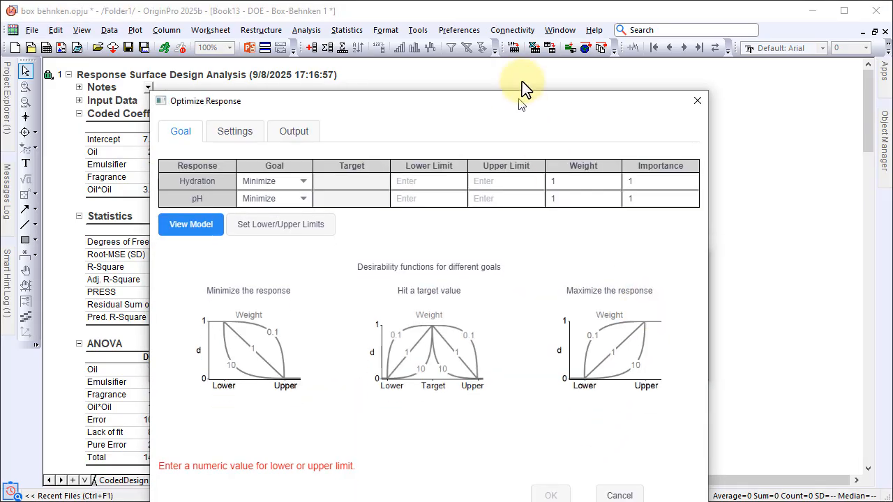
{"action": "left_click", "coordinate": [300, 129]}
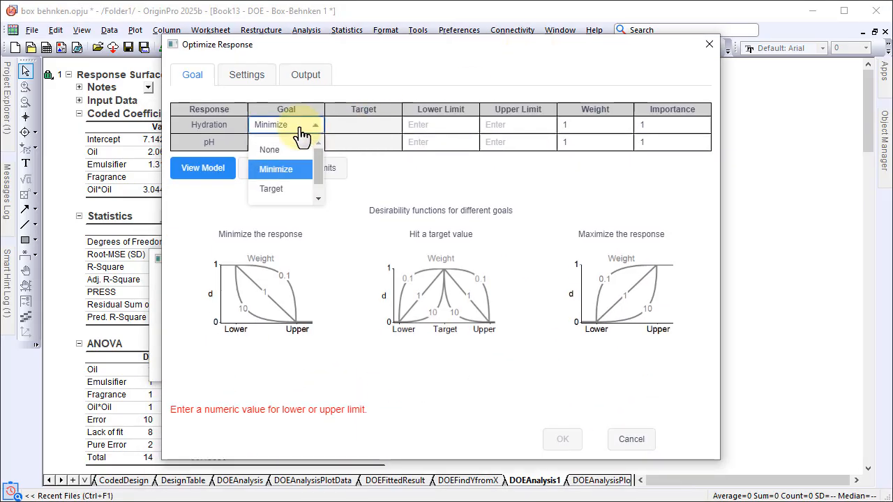
{"action": "scroll", "coordinate": [292, 192], "scroll_direction": "down", "scroll_amount": 1}
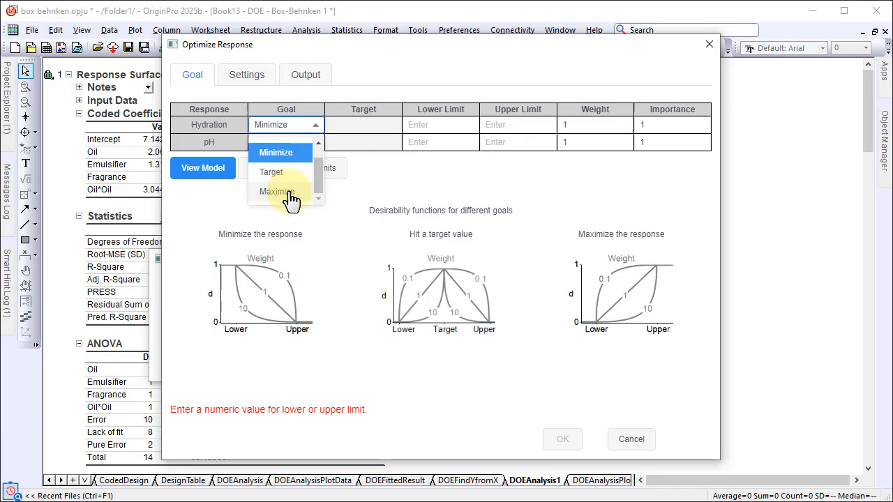
{"action": "left_click", "coordinate": [289, 193]}
Set the pH goal to Target with a target value of 7
{"action": "left_click", "coordinate": [295, 143]}
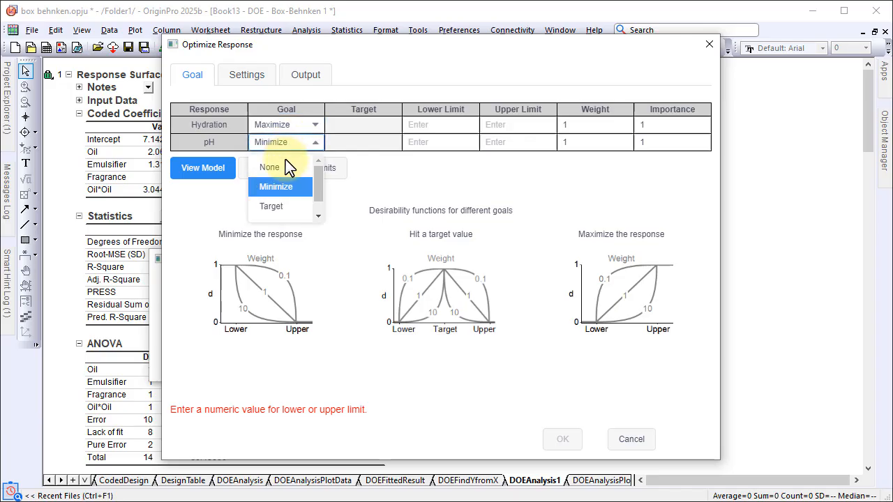
{"action": "left_click", "coordinate": [279, 206]}
{"action": "left_click", "coordinate": [338, 142]}
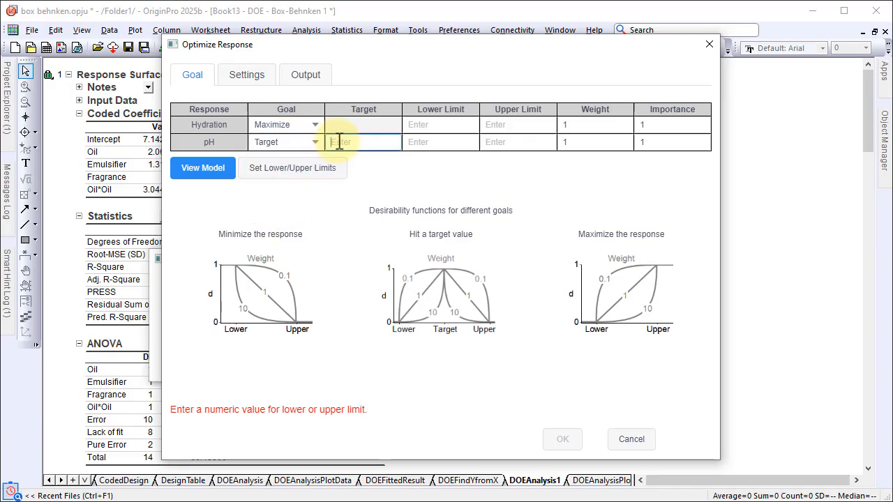
{"action": "type", "text": "7"}
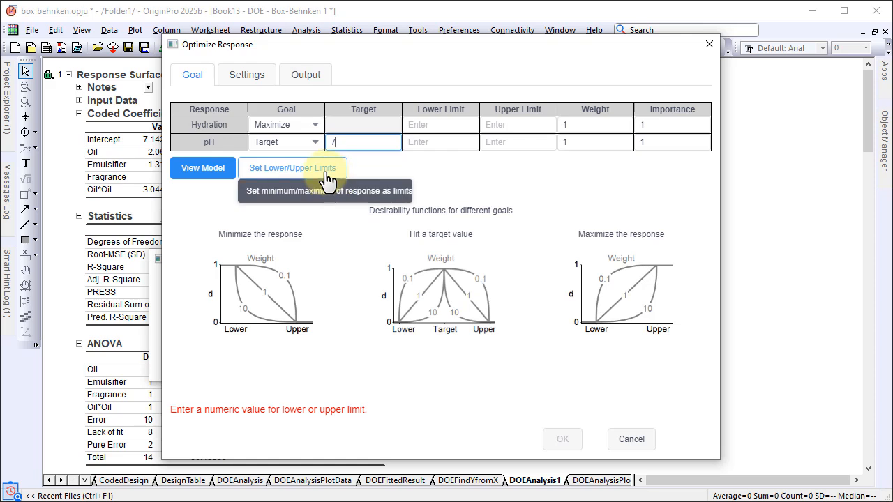
Fill in the lower and upper limits of Hydration and pH from each response's minimum and maximum, and run the optimization
{"action": "left_click", "coordinate": [292, 168]}
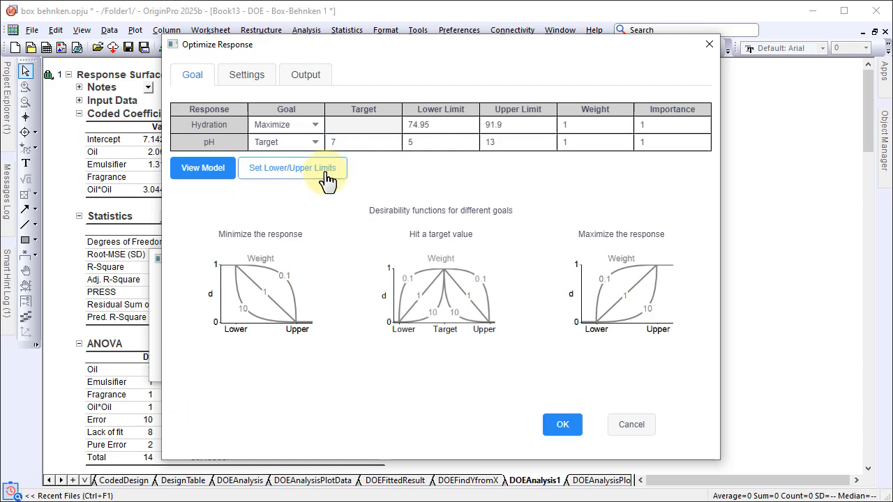
{"action": "left_click", "coordinate": [558, 427]}
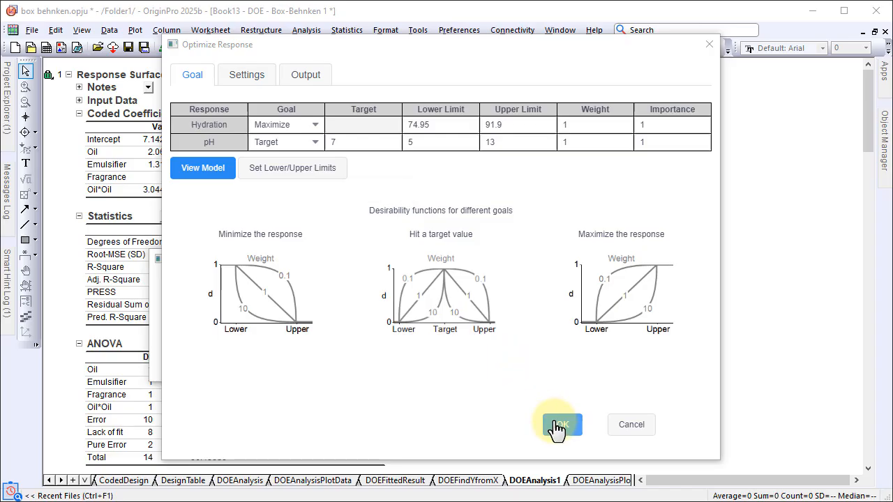
Open the Optimization Plot from the response optimization report in its own graph window
{"action": "left_click", "coordinate": [690, 257]}
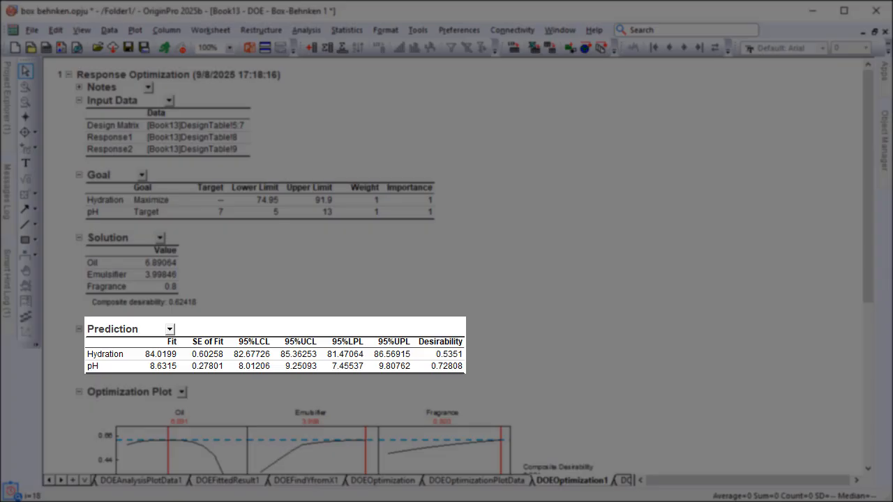
{"action": "scroll", "coordinate": [634, 258], "scroll_direction": "down", "scroll_amount": 8}
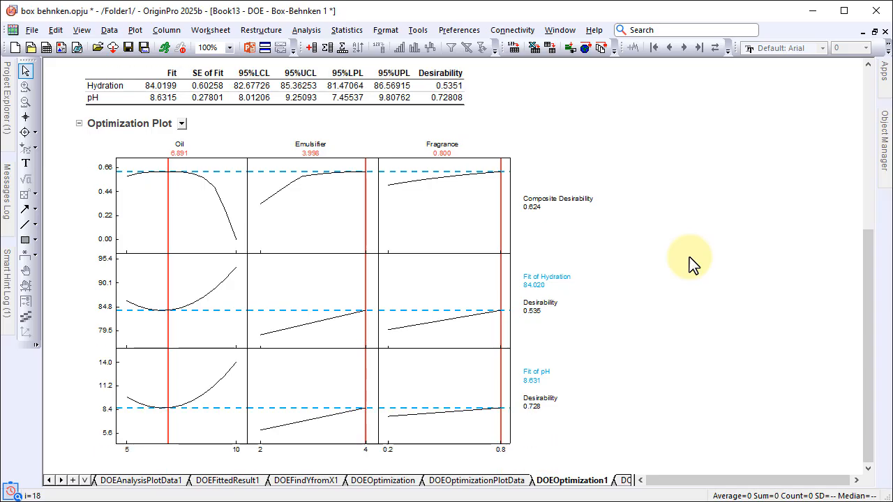
{"action": "double_click", "coordinate": [465, 300]}
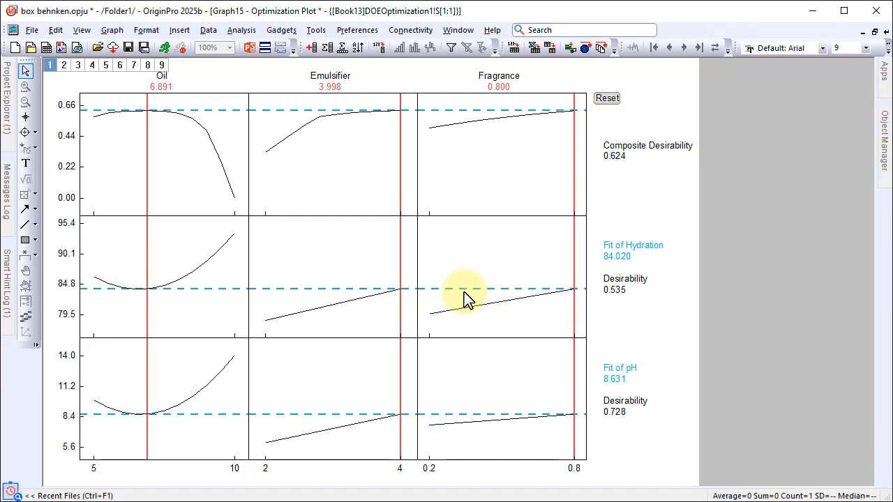
Move the red factor lines in the optimization plot to about 8.504 for Oil, 2.893 for Emulsifier and 0.479 for Fragrance
{"action": "left_click", "coordinate": [147, 267]}
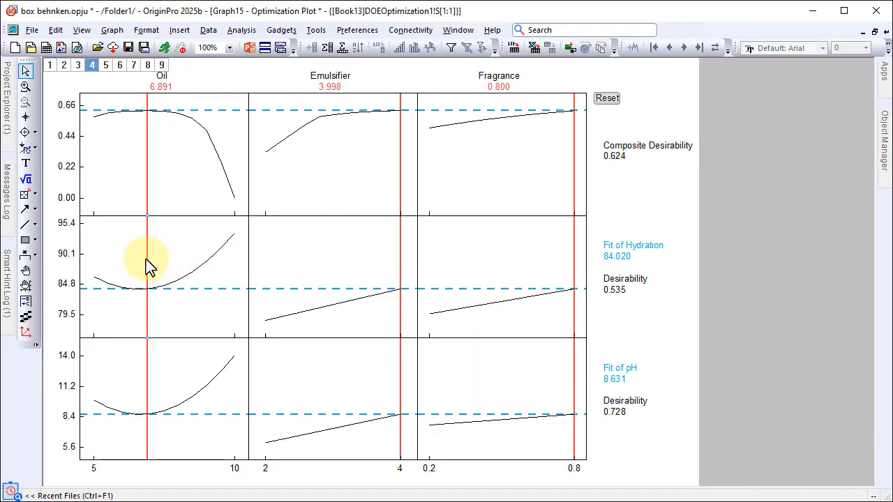
{"action": "left_click_drag", "start_coordinate": [148, 267], "coordinate": [191, 279]}
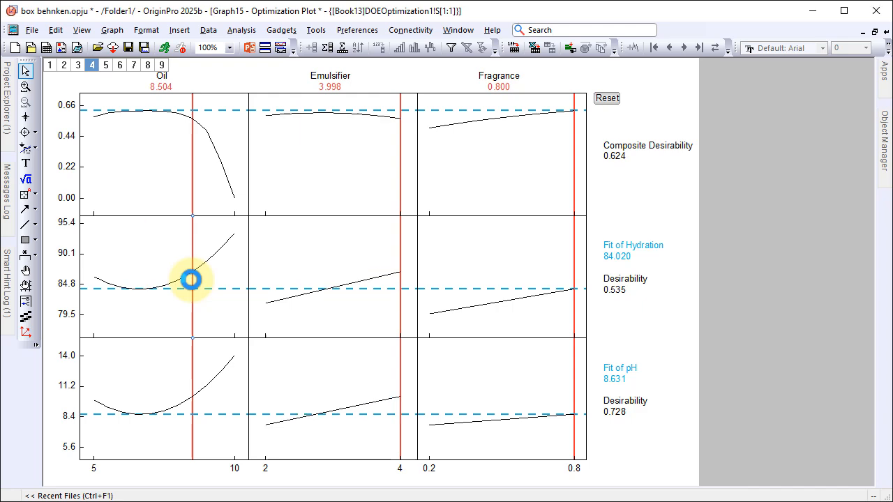
{"action": "left_click_drag", "start_coordinate": [400, 273], "coordinate": [325, 263]}
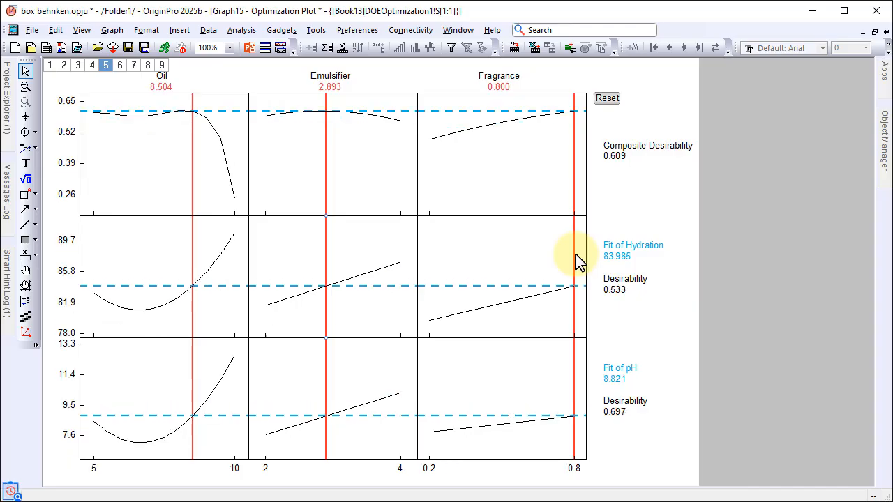
{"action": "left_click_drag", "start_coordinate": [575, 260], "coordinate": [497, 255]}
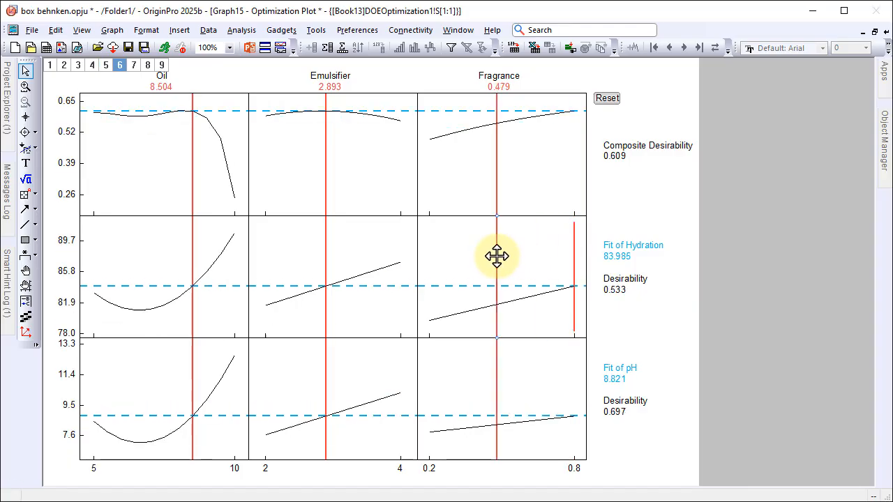